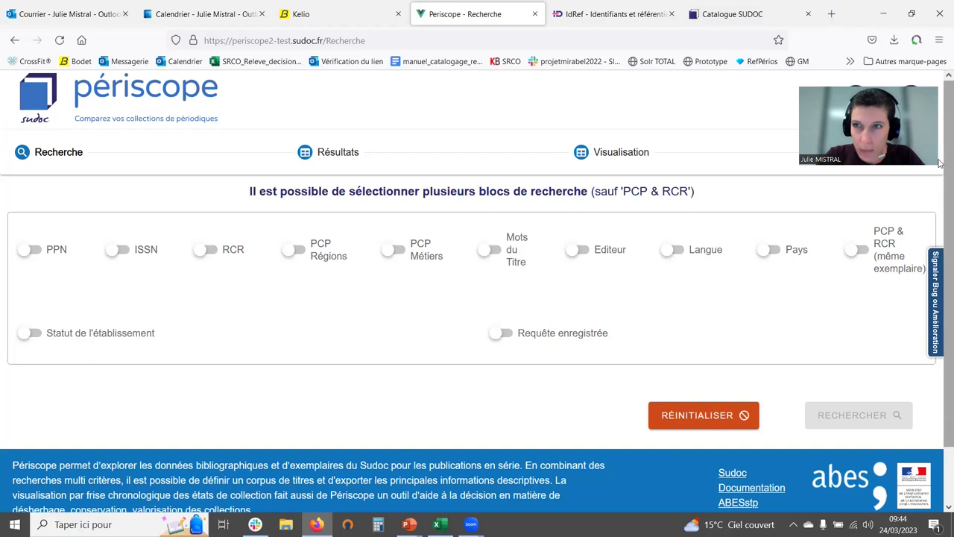
Add a PCP Régions search block and select the Aquitaine conservation plan in it
{"action": "scroll", "coordinate": [941, 181], "scroll_direction": "down", "scroll_amount": 1}
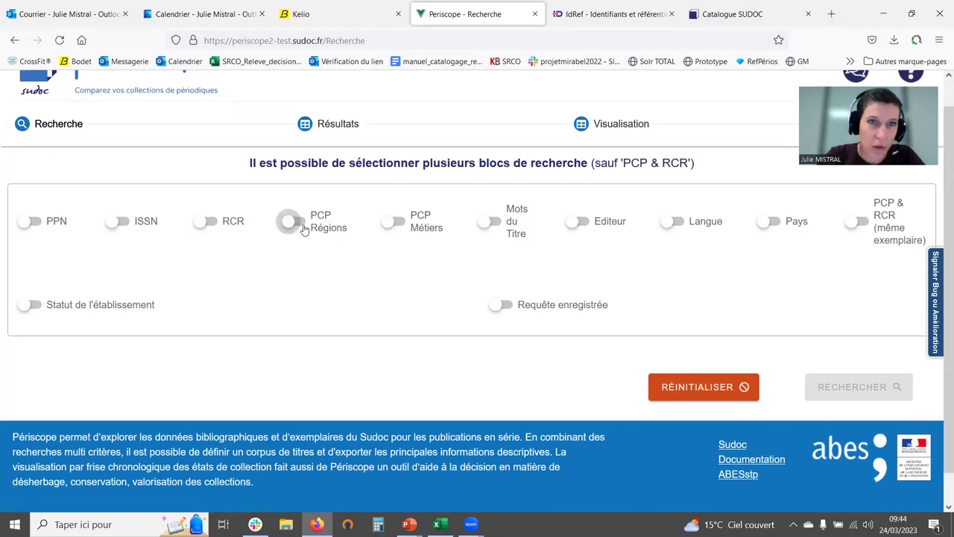
{"action": "left_click", "coordinate": [302, 224]}
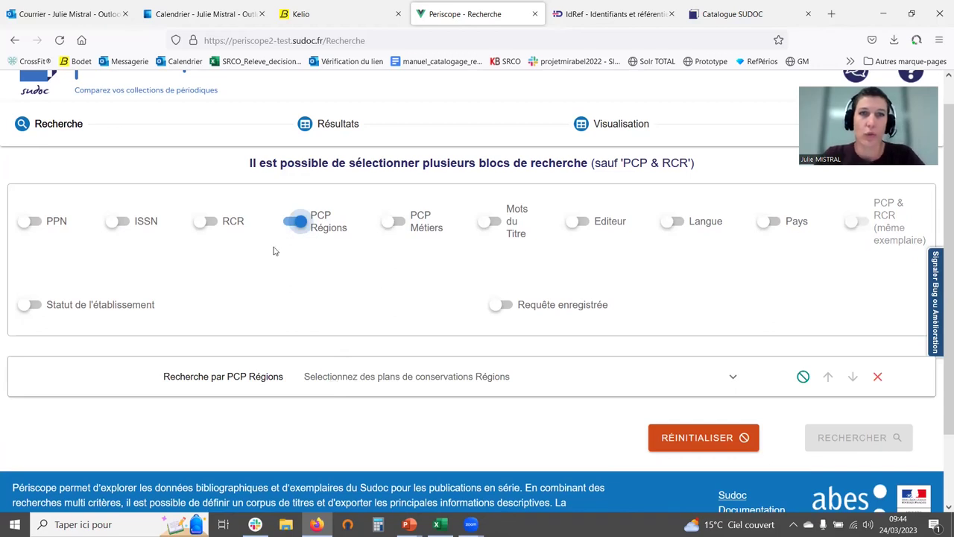
{"action": "left_click", "coordinate": [385, 382]}
{"action": "scroll", "coordinate": [385, 382], "scroll_direction": "down", "scroll_amount": 2}
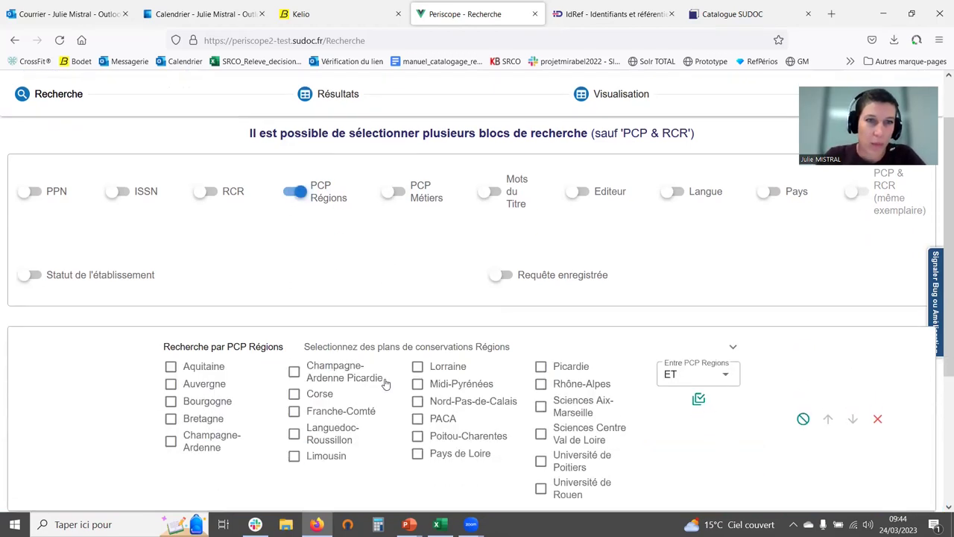
{"action": "left_click", "coordinate": [170, 303]}
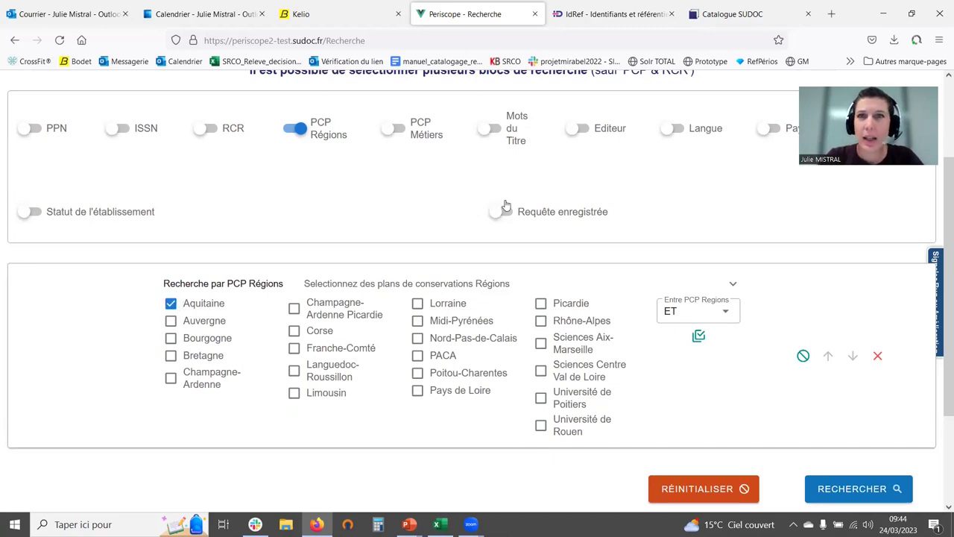
Add an Editeur search block and enter "bordelais" as the publisher
{"action": "left_click", "coordinate": [582, 128]}
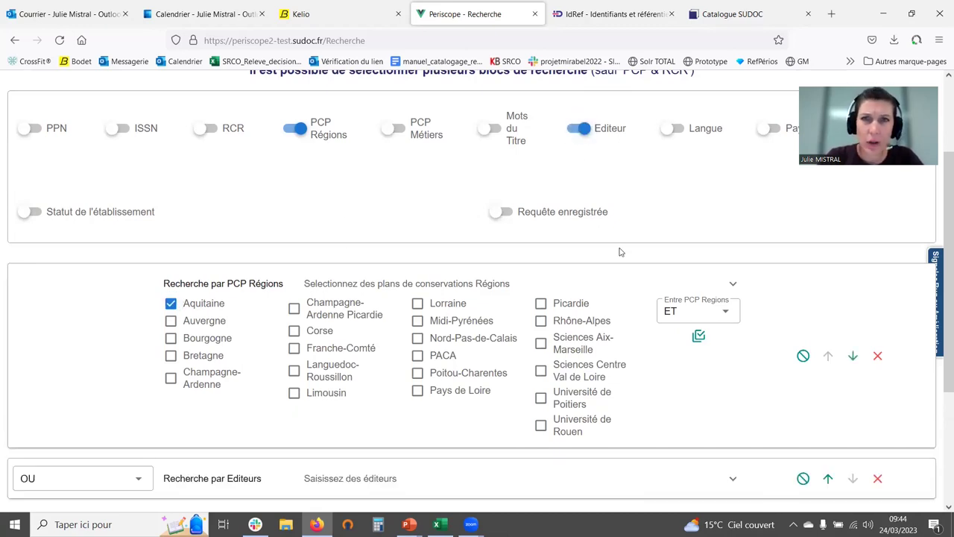
{"action": "scroll", "coordinate": [623, 253], "scroll_direction": "down", "scroll_amount": 1}
{"action": "scroll", "coordinate": [552, 280], "scroll_direction": "down", "scroll_amount": 1}
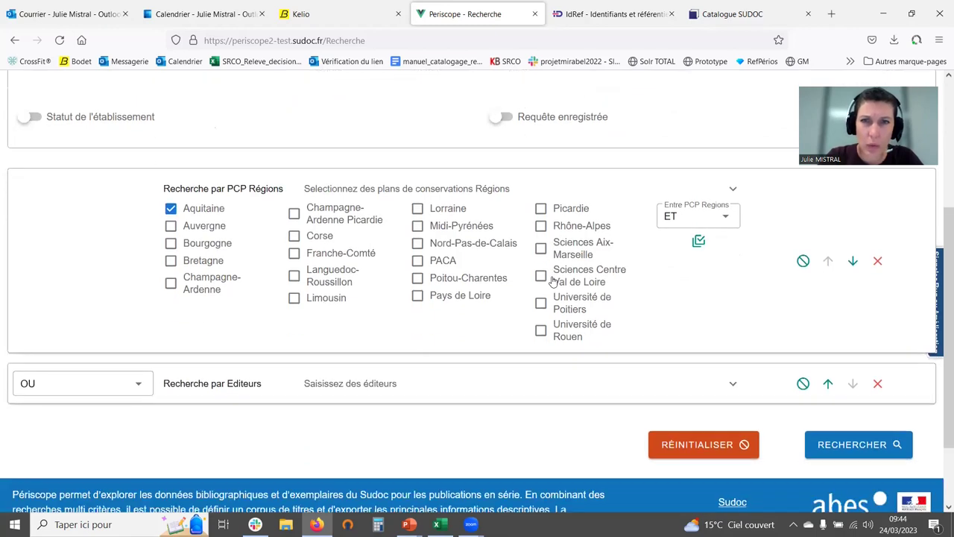
{"action": "left_click", "coordinate": [316, 382]}
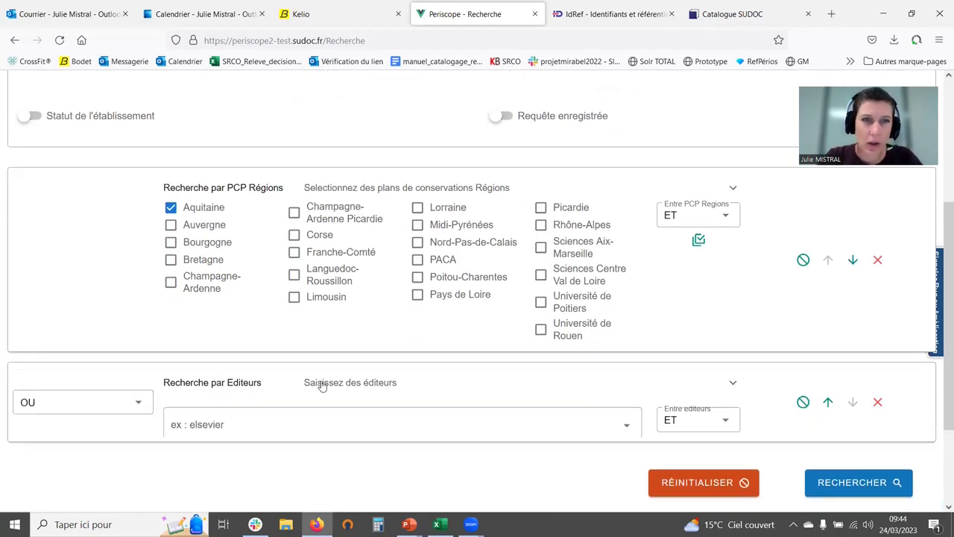
{"action": "scroll", "coordinate": [357, 365], "scroll_direction": "down", "scroll_amount": 1}
{"action": "left_click", "coordinate": [322, 349]}
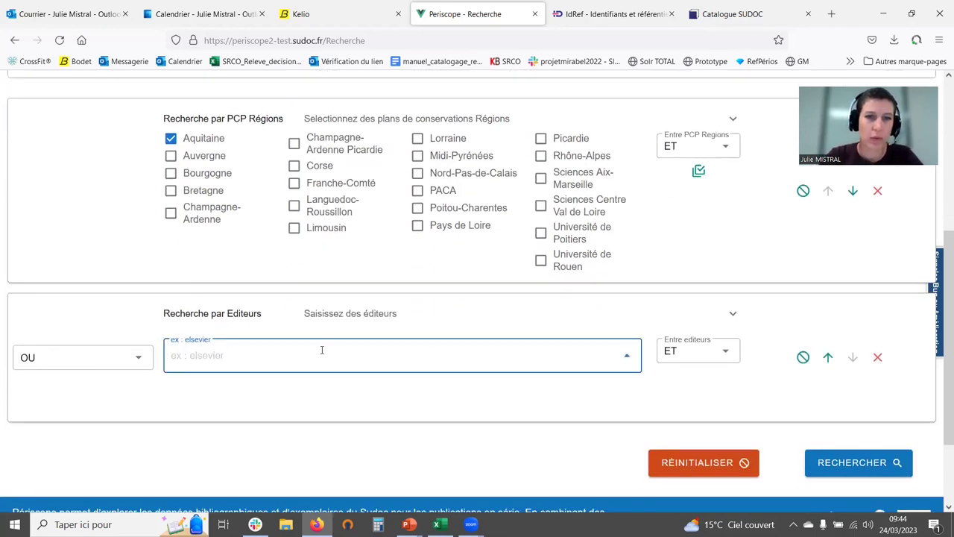
{"action": "type", "text": "bo"}
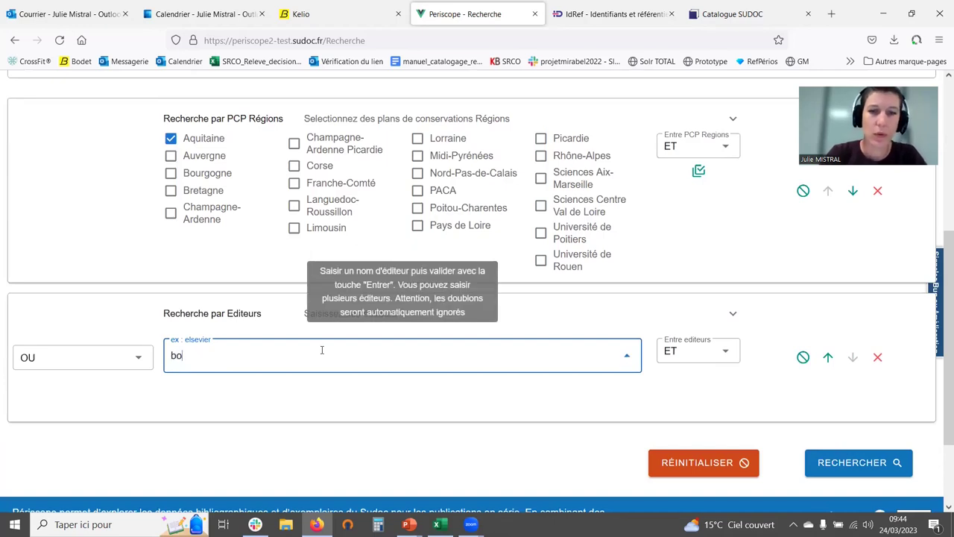
{"action": "type", "text": "rdelais"}
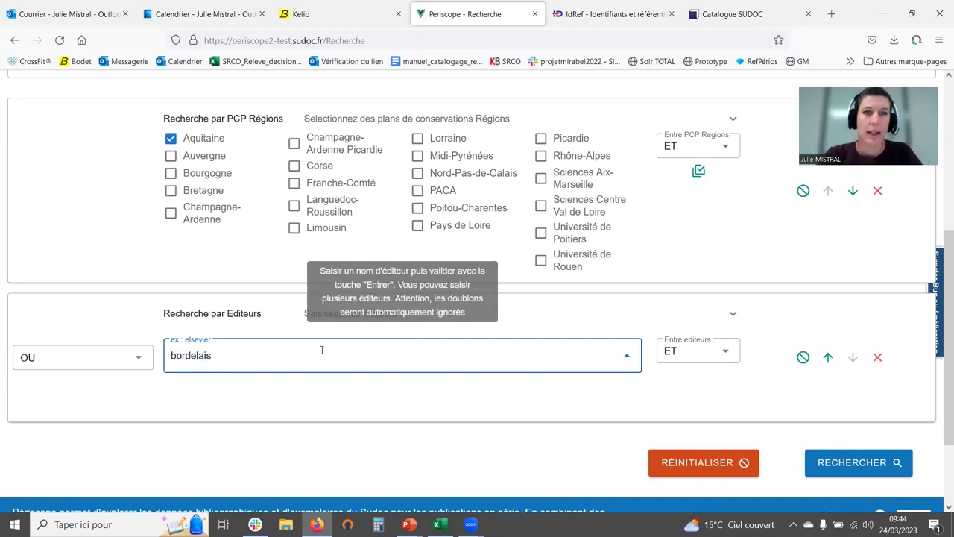
{"action": "scroll", "coordinate": [634, 318], "scroll_direction": "up", "scroll_amount": 1}
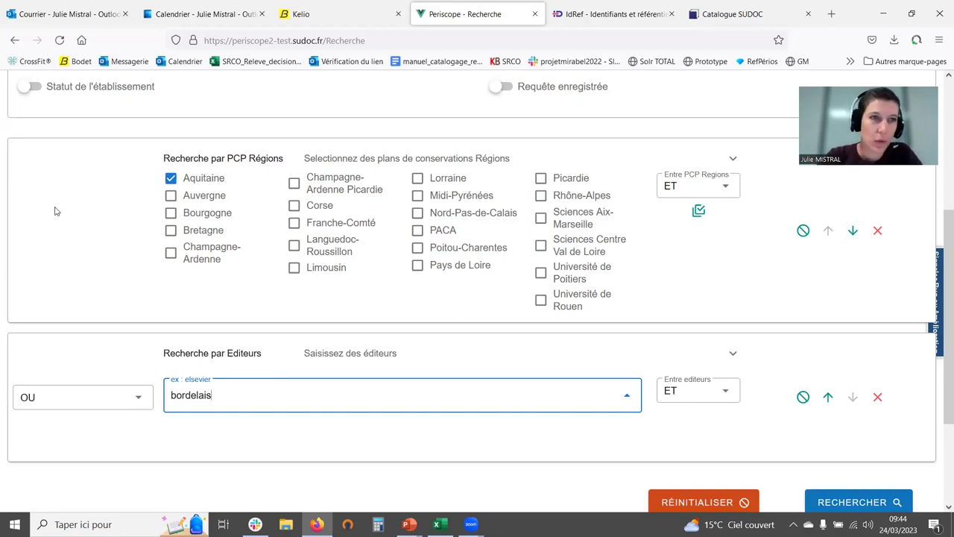
{"action": "key", "text": "Return"}
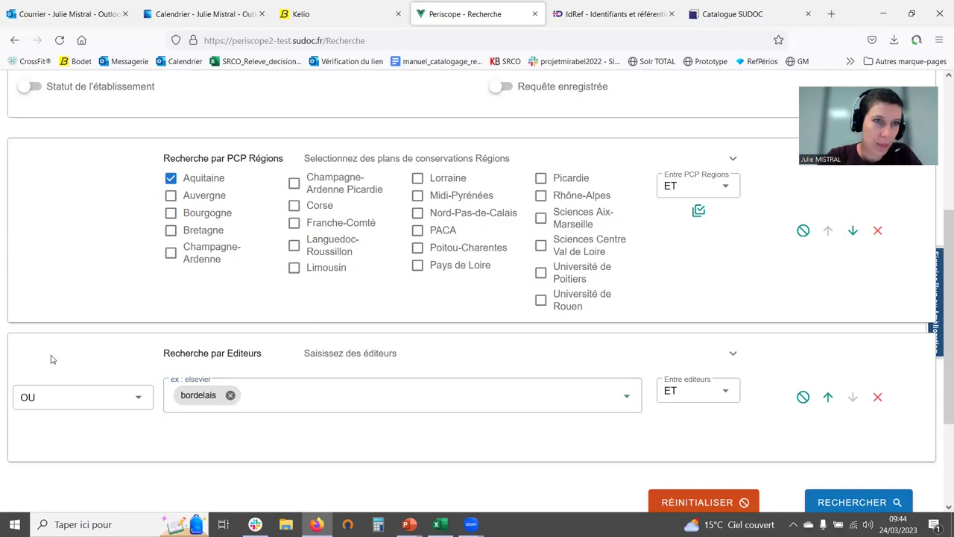
Show the logical operators available for linking the Editeurs block to the previous one, and reset the whole search form
{"action": "left_click", "coordinate": [140, 404]}
{"action": "scroll", "coordinate": [139, 404], "scroll_direction": "down", "scroll_amount": 1}
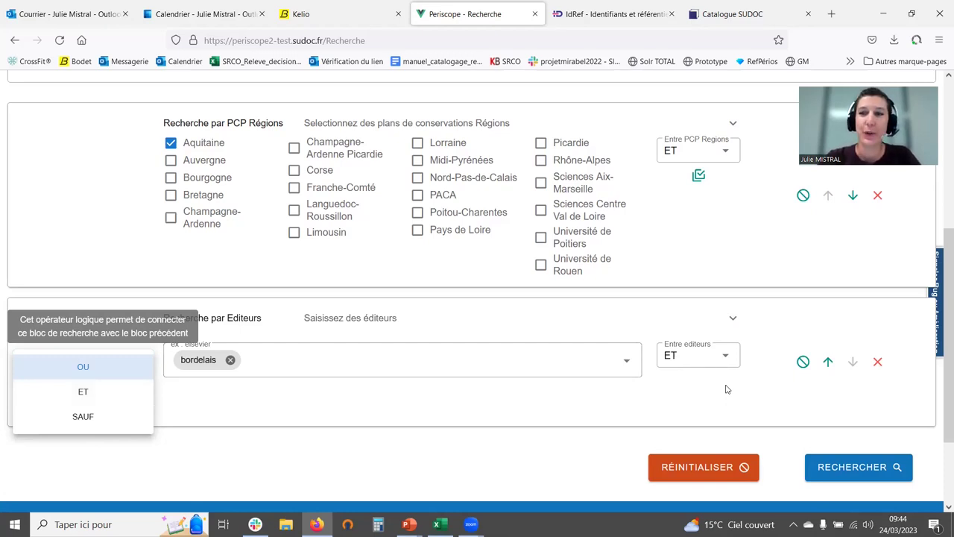
{"action": "left_click", "coordinate": [693, 467]}
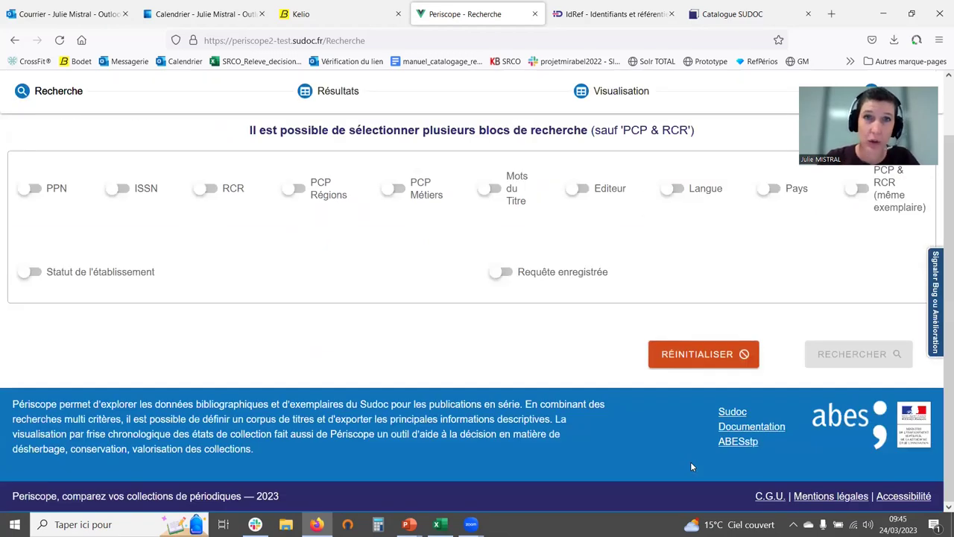
Add an RCR search block and expand its library number entry fields
{"action": "left_click", "coordinate": [230, 190]}
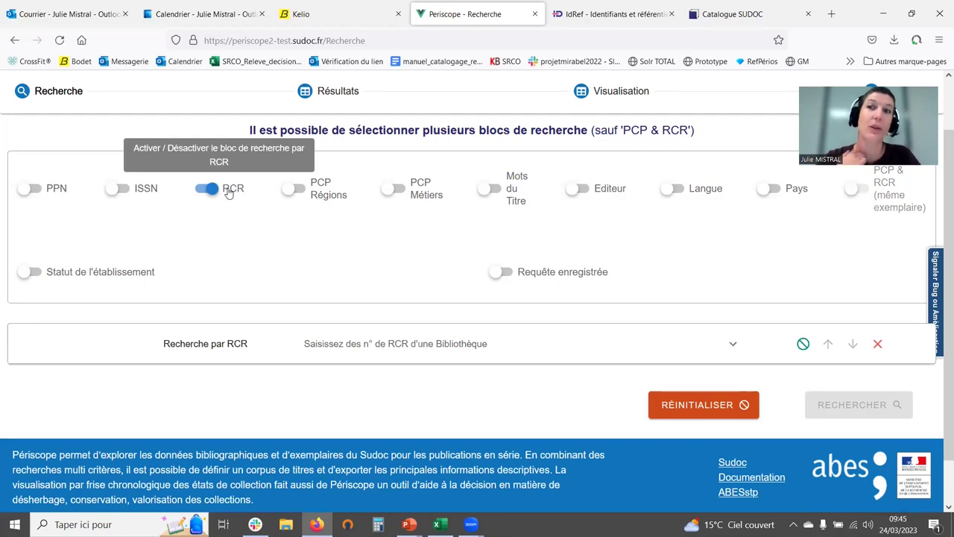
{"action": "left_click", "coordinate": [386, 347]}
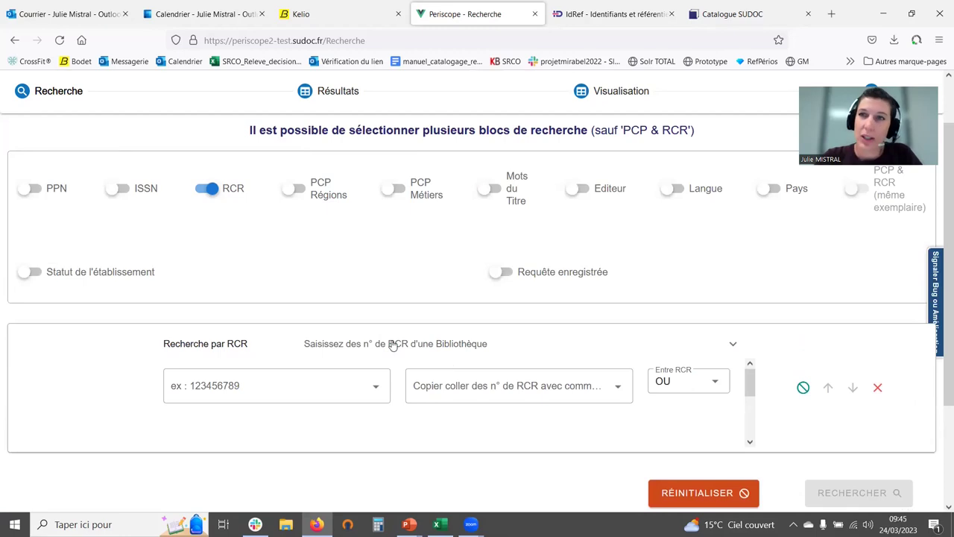
{"action": "scroll", "coordinate": [393, 345], "scroll_direction": "down", "scroll_amount": 1}
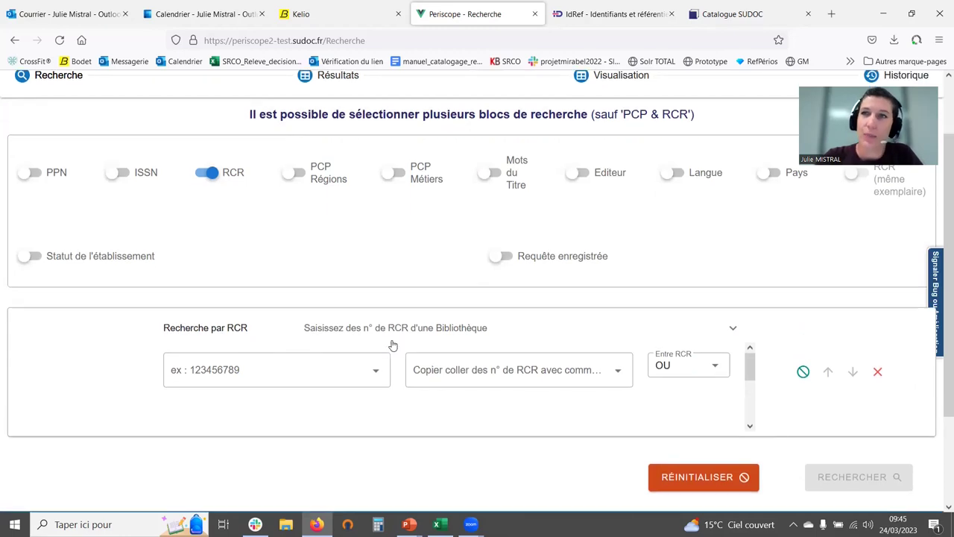
{"action": "left_click", "coordinate": [237, 366]}
{"action": "left_click", "coordinate": [289, 412]}
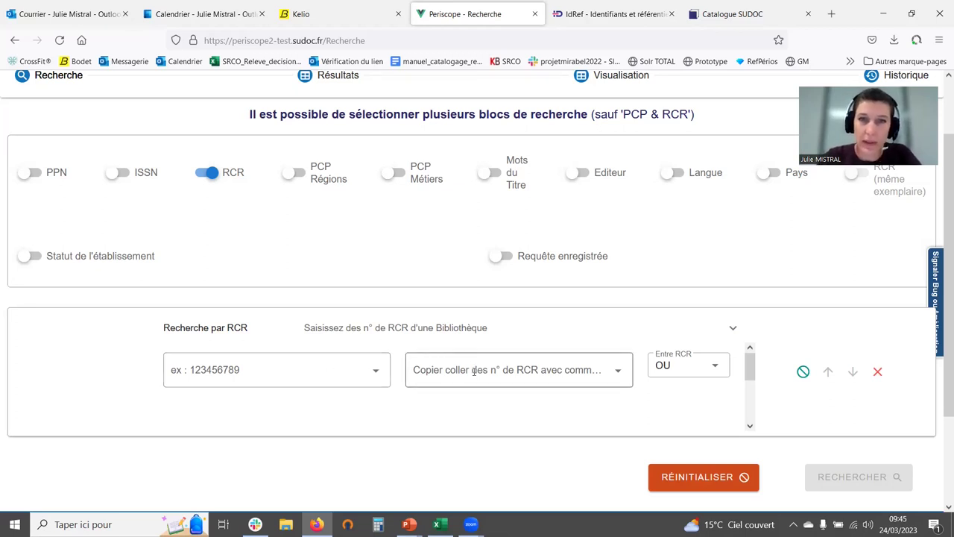
{"action": "left_click", "coordinate": [473, 370]}
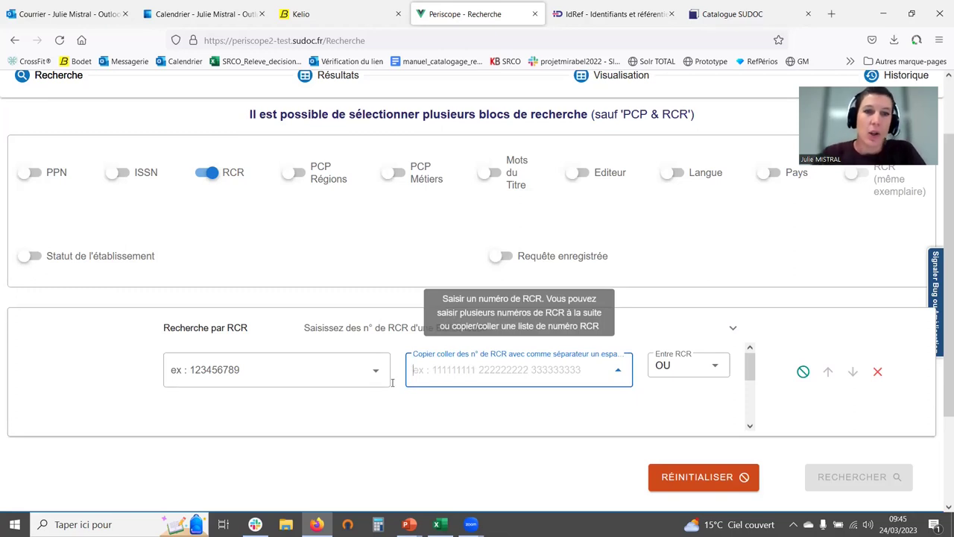
Filter the library list by "archives départem" and look through the matching libraries
{"action": "left_click", "coordinate": [256, 360]}
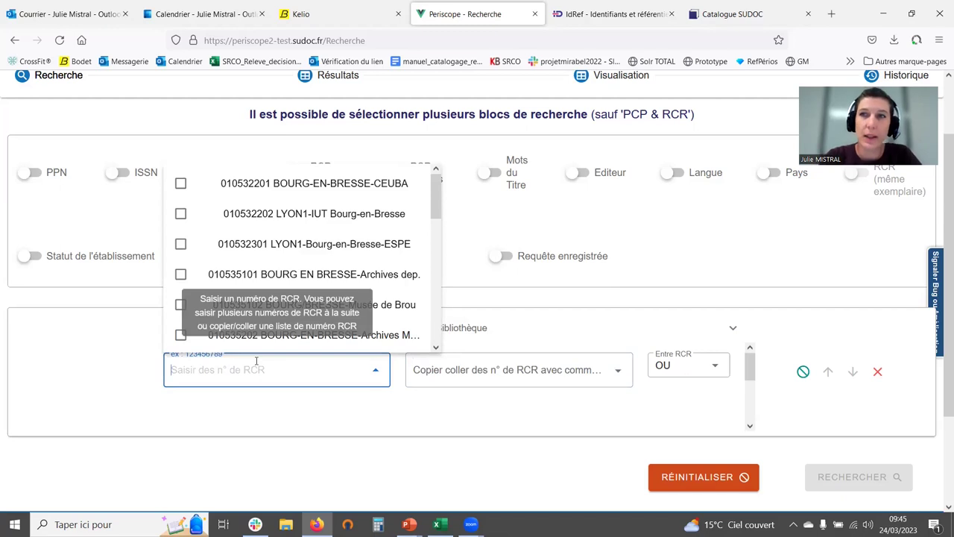
{"action": "type", "text": "archi"}
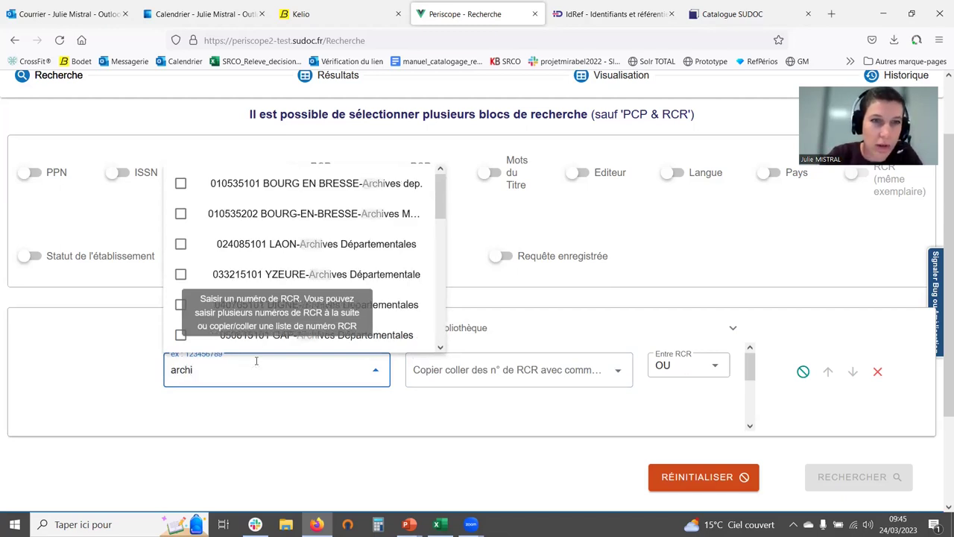
{"action": "type", "text": "ves dé"}
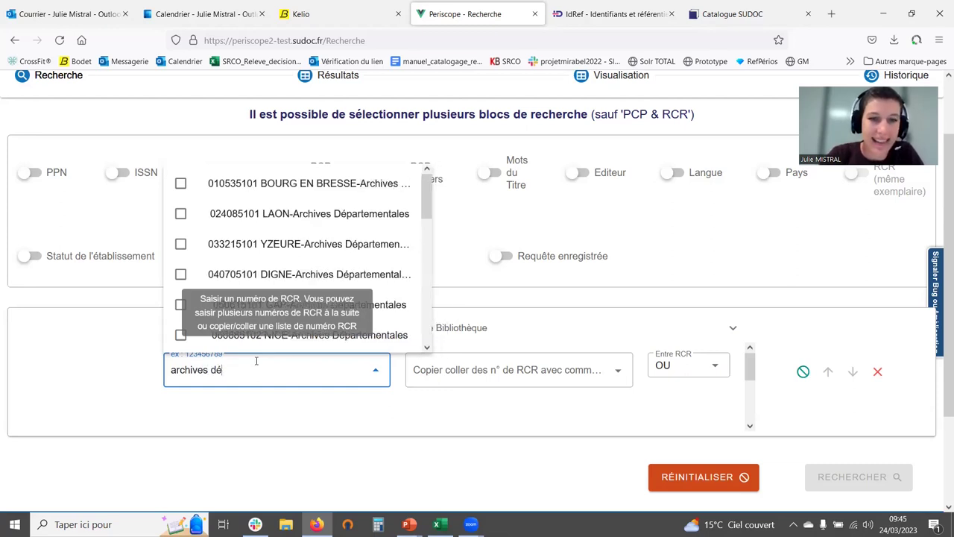
{"action": "type", "text": "partem"}
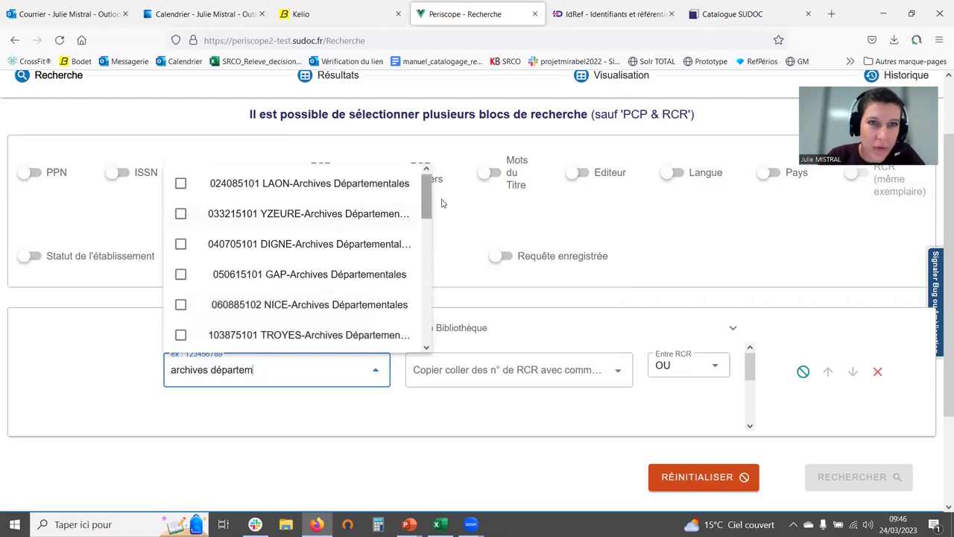
{"action": "left_click_drag", "start_coordinate": [427, 205], "coordinate": [424, 248]}
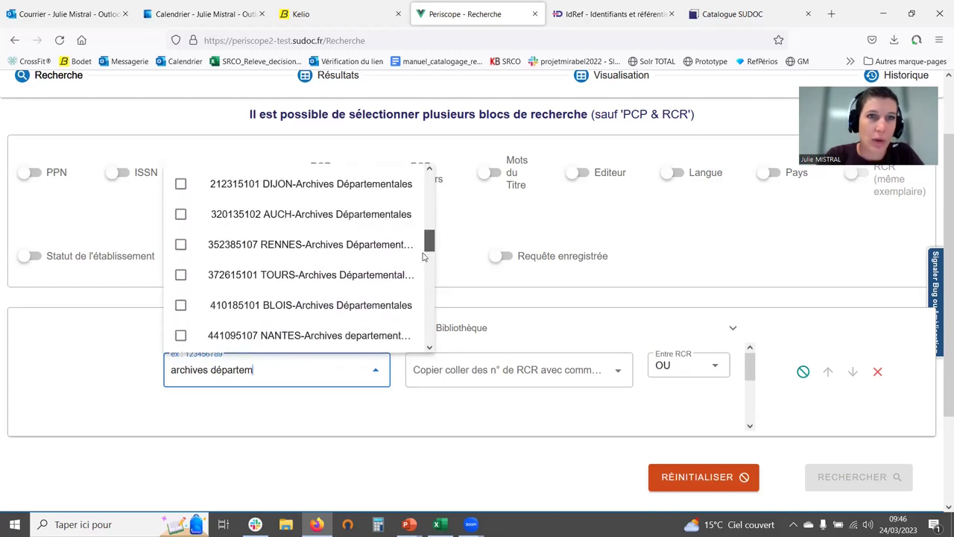
Replace the library filter with RCR 341725101, select MONTPELLIER-Archives Dép. and run the search
{"action": "key", "text": "ctrl+a"}
{"action": "type", "text": "341725101"}
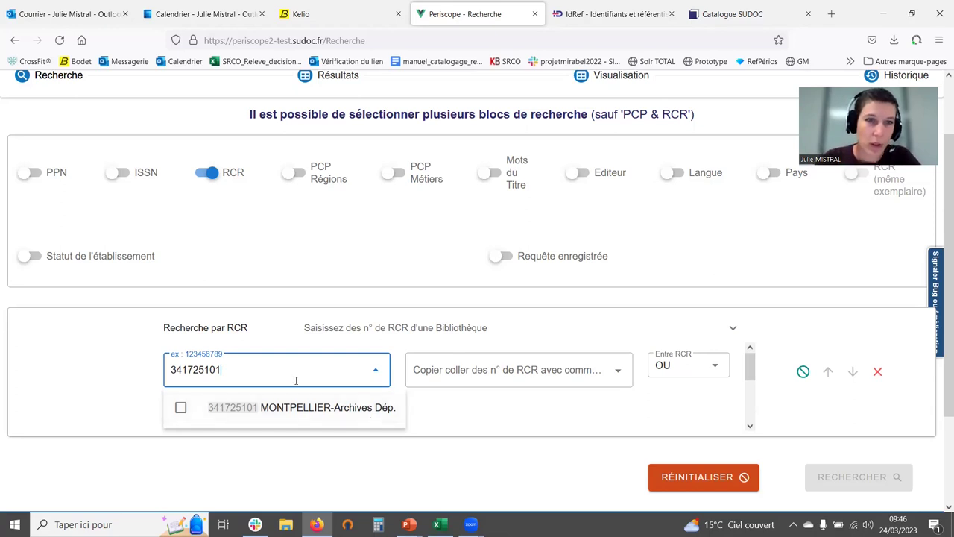
{"action": "left_click", "coordinate": [180, 408]}
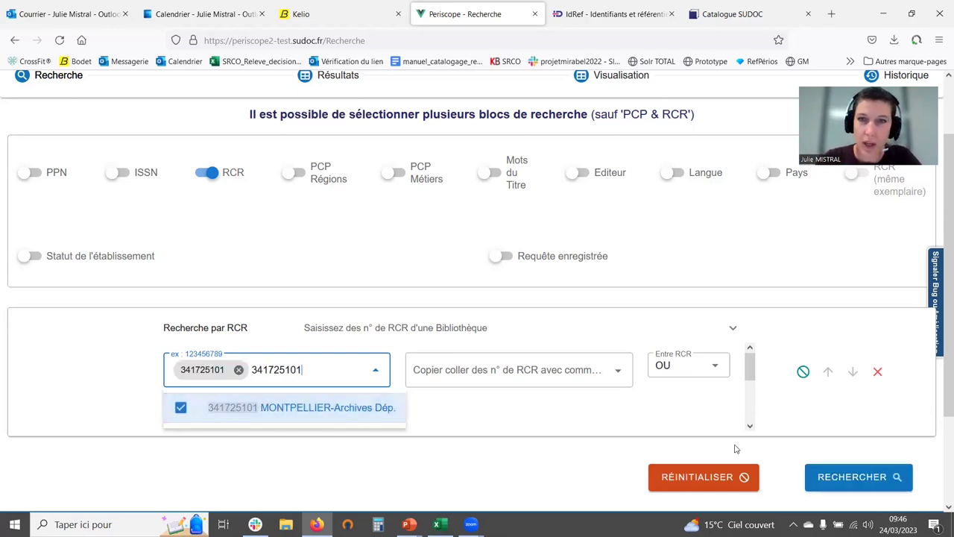
{"action": "left_click", "coordinate": [848, 476]}
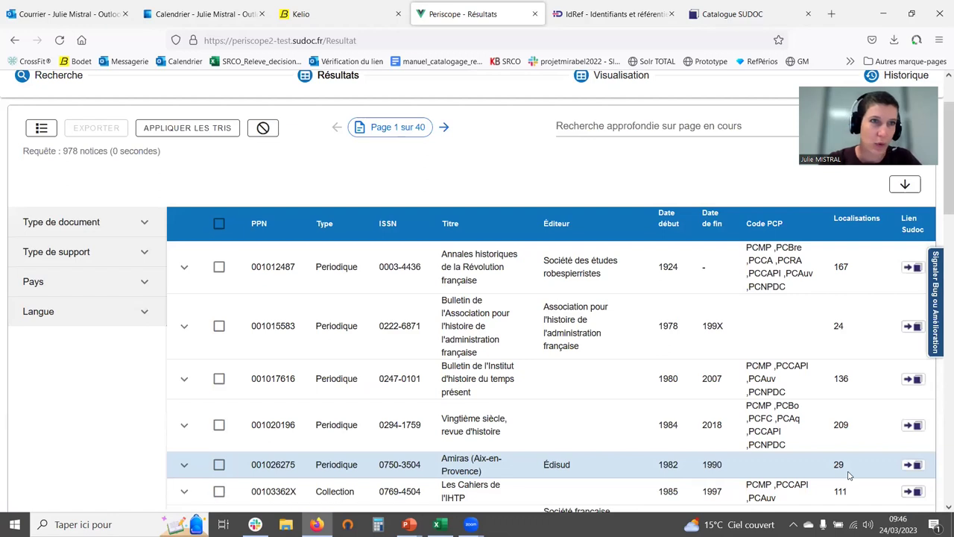
Compare the query's record count with the result count for the same RCR in the Sudoc catalogue, and return to the Periscope results
{"action": "double_click", "coordinate": [70, 150]}
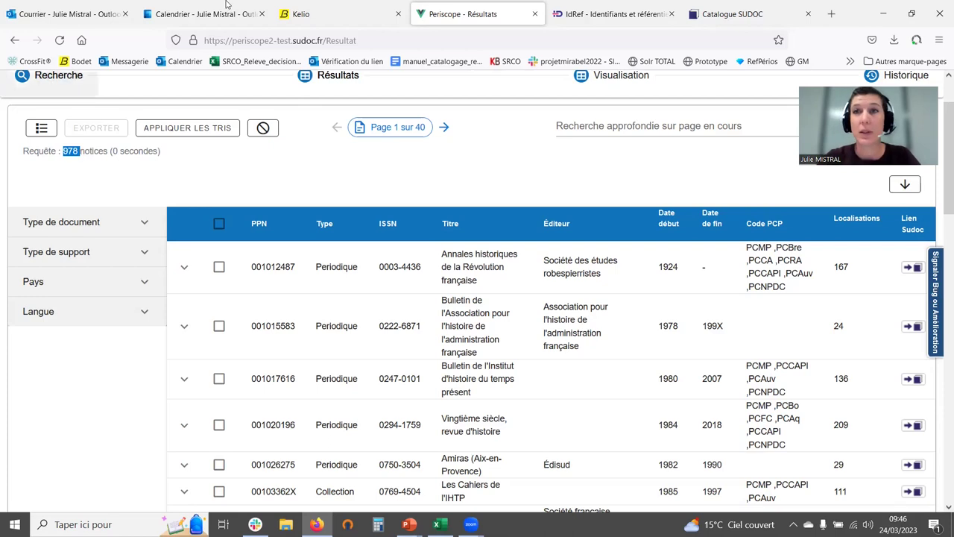
{"action": "left_click", "coordinate": [738, 15]}
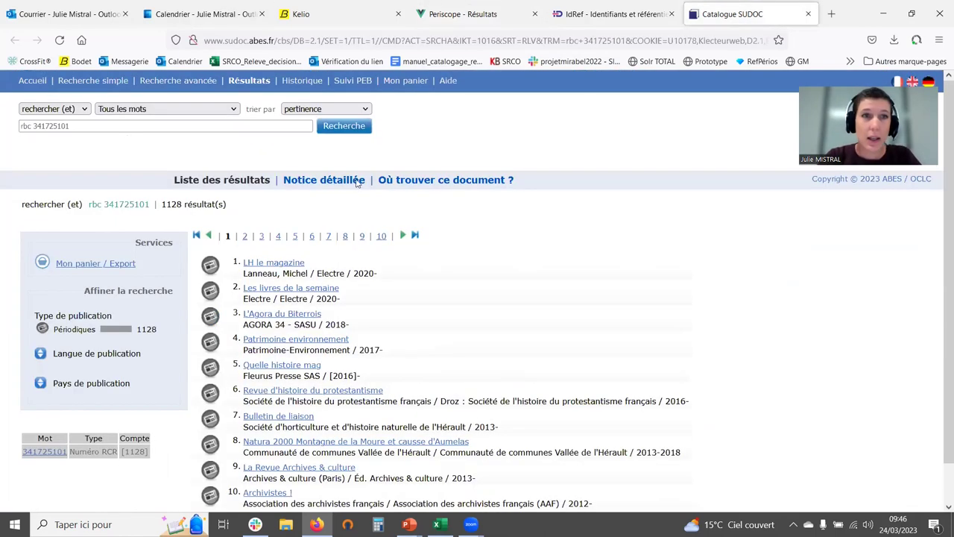
{"action": "left_click_drag", "start_coordinate": [162, 204], "coordinate": [226, 205]}
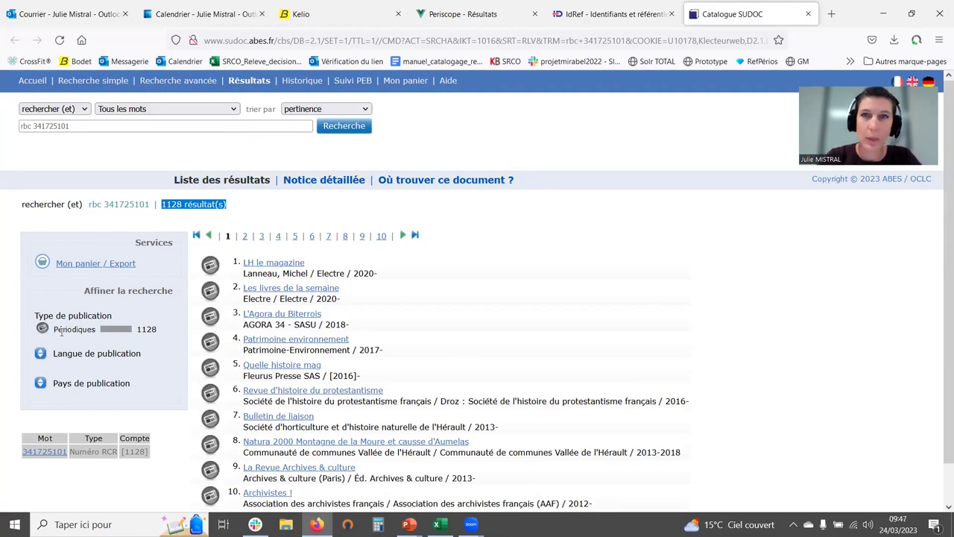
{"action": "left_click", "coordinate": [460, 13]}
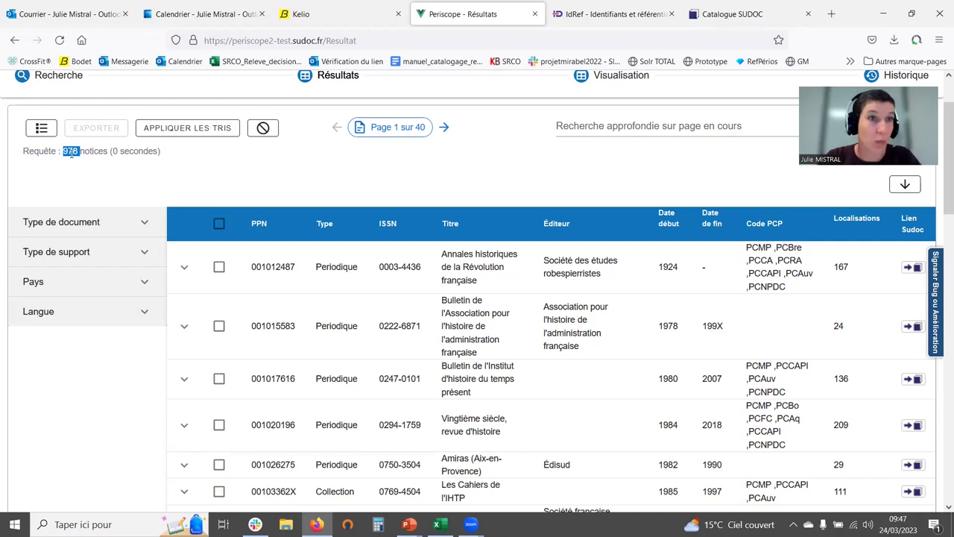
{"action": "left_click", "coordinate": [158, 169]}
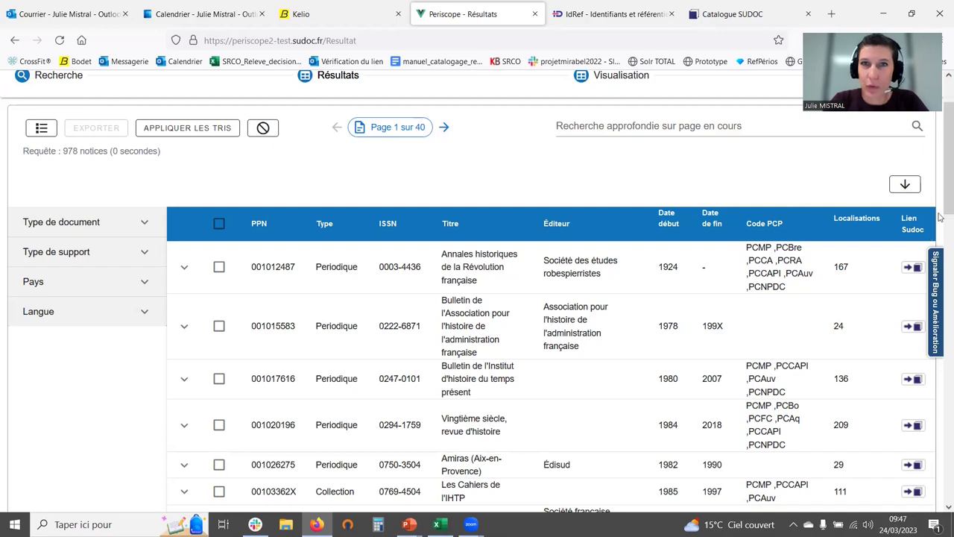
Examine the values of the Type de document and Type de support facets for the search results
{"action": "scroll", "coordinate": [940, 182], "scroll_direction": "up", "scroll_amount": 1}
{"action": "scroll", "coordinate": [939, 182], "scroll_direction": "up", "scroll_amount": 1}
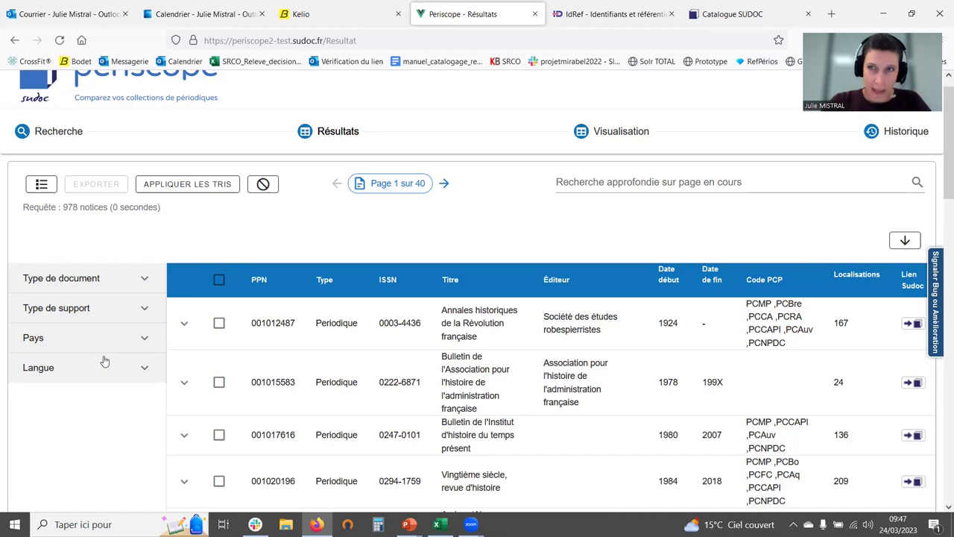
{"action": "left_click", "coordinate": [145, 287]}
{"action": "scroll", "coordinate": [142, 354], "scroll_direction": "down", "scroll_amount": 1}
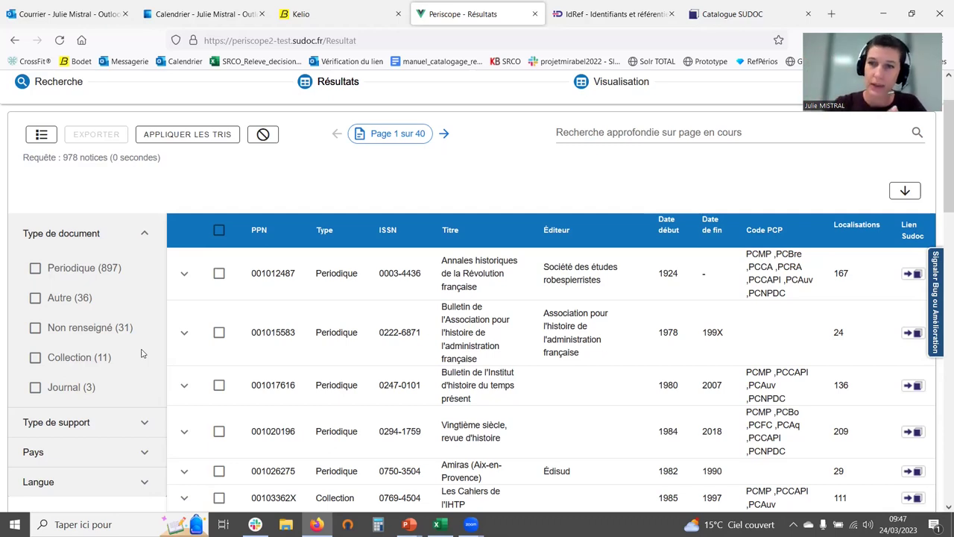
{"action": "left_click", "coordinate": [144, 234]}
{"action": "left_click", "coordinate": [146, 258]}
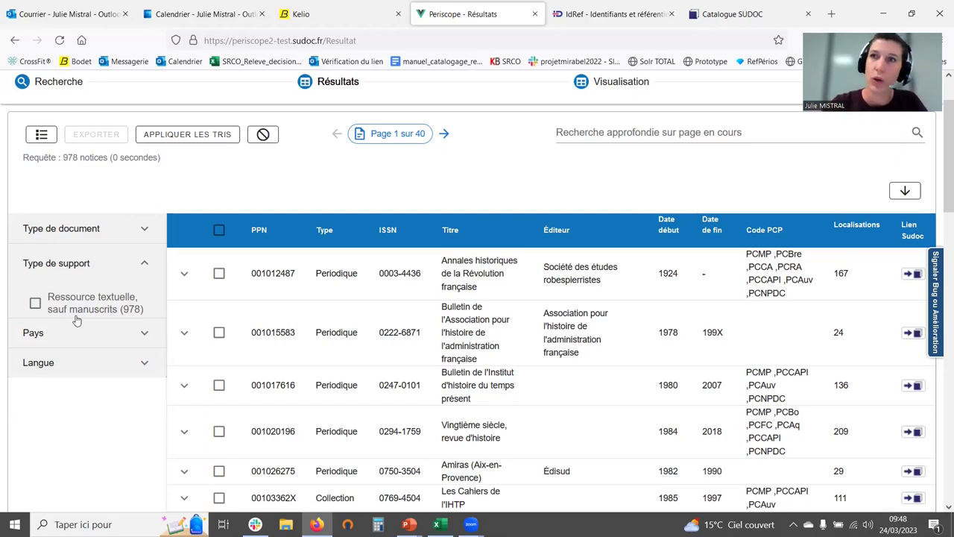
Examine the values of the Pays and Langue facets for the search results
{"action": "left_click", "coordinate": [145, 263]}
{"action": "left_click", "coordinate": [146, 291]}
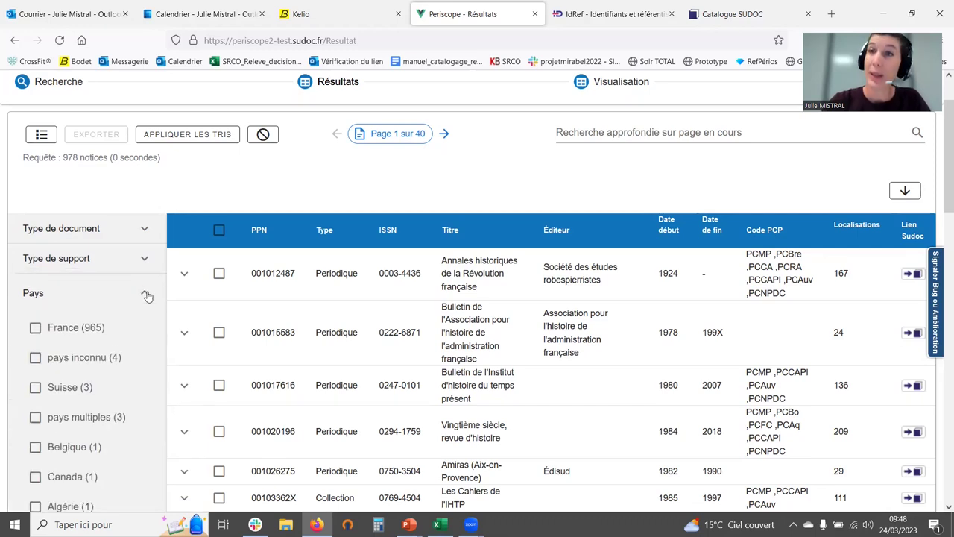
{"action": "scroll", "coordinate": [149, 293], "scroll_direction": "down", "scroll_amount": 2}
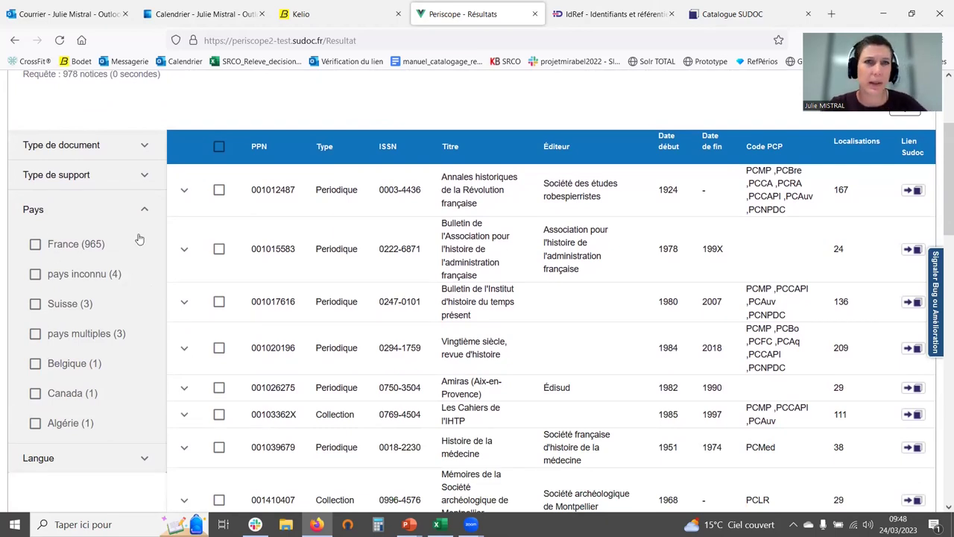
{"action": "left_click", "coordinate": [145, 211]}
{"action": "left_click", "coordinate": [143, 237]}
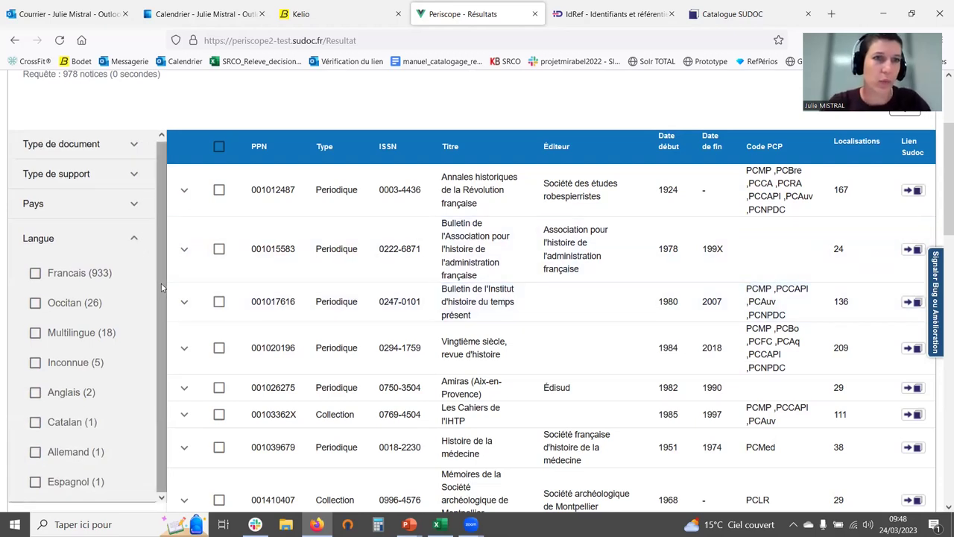
{"action": "scroll", "coordinate": [162, 287], "scroll_direction": "down", "scroll_amount": 1}
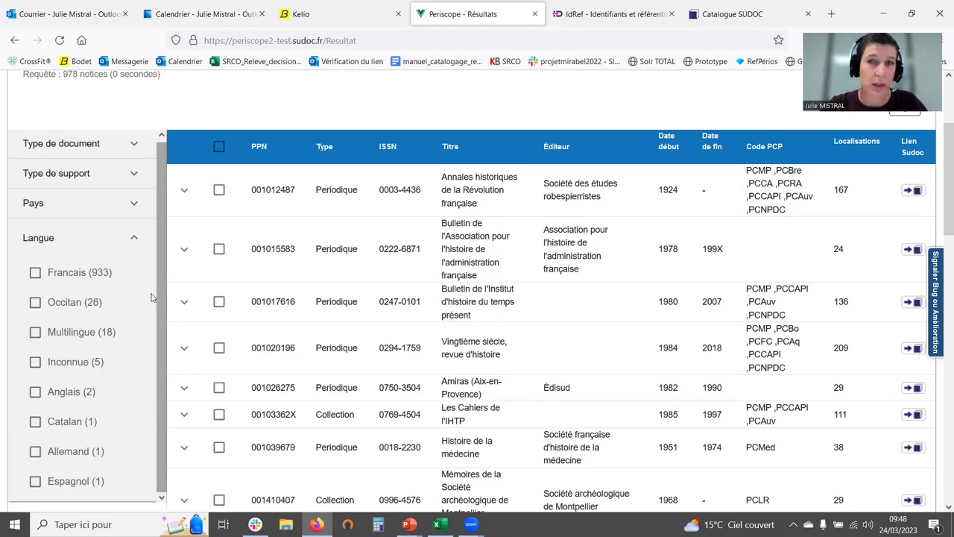
Filter the results by the language Occitan, then check the record count and look through the matching records
{"action": "left_click", "coordinate": [35, 304]}
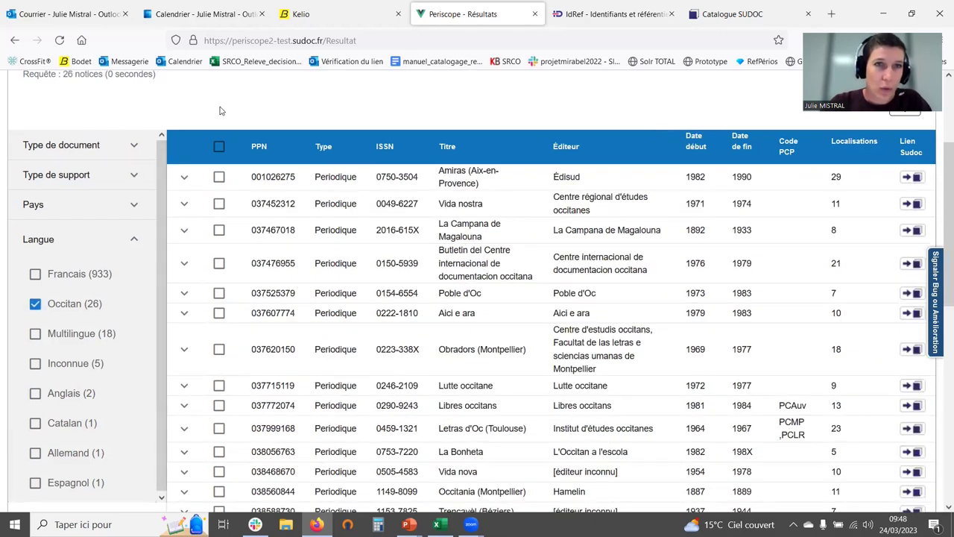
{"action": "scroll", "coordinate": [223, 111], "scroll_direction": "up", "scroll_amount": 2}
{"action": "left_click_drag", "start_coordinate": [63, 111], "coordinate": [155, 112]}
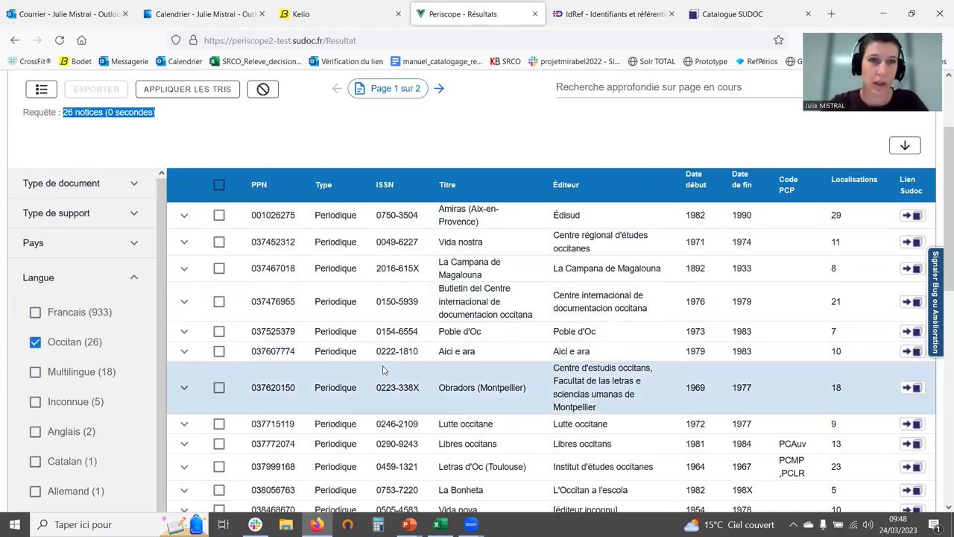
{"action": "scroll", "coordinate": [382, 369], "scroll_direction": "down", "scroll_amount": 1}
{"action": "scroll", "coordinate": [382, 369], "scroll_direction": "down", "scroll_amount": 1}
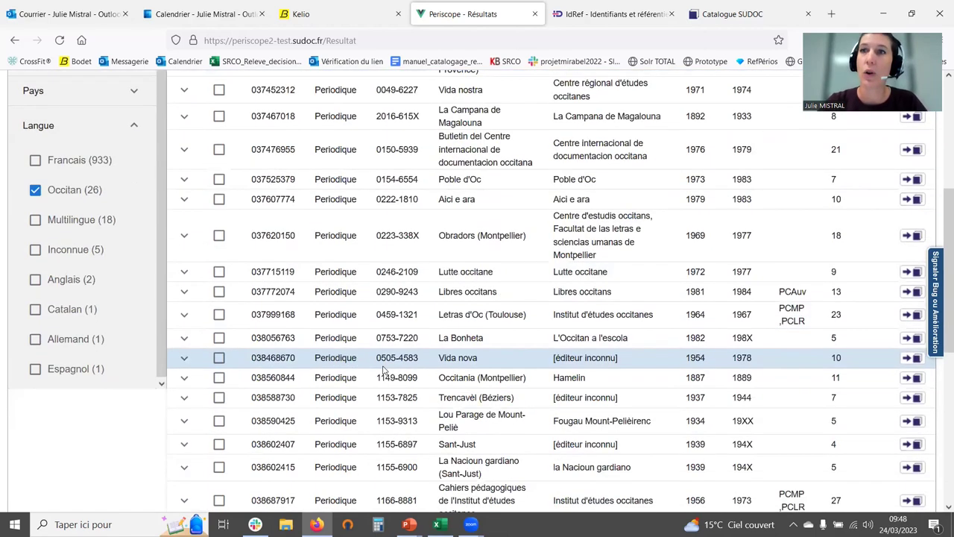
{"action": "scroll", "coordinate": [382, 370], "scroll_direction": "up", "scroll_amount": 1}
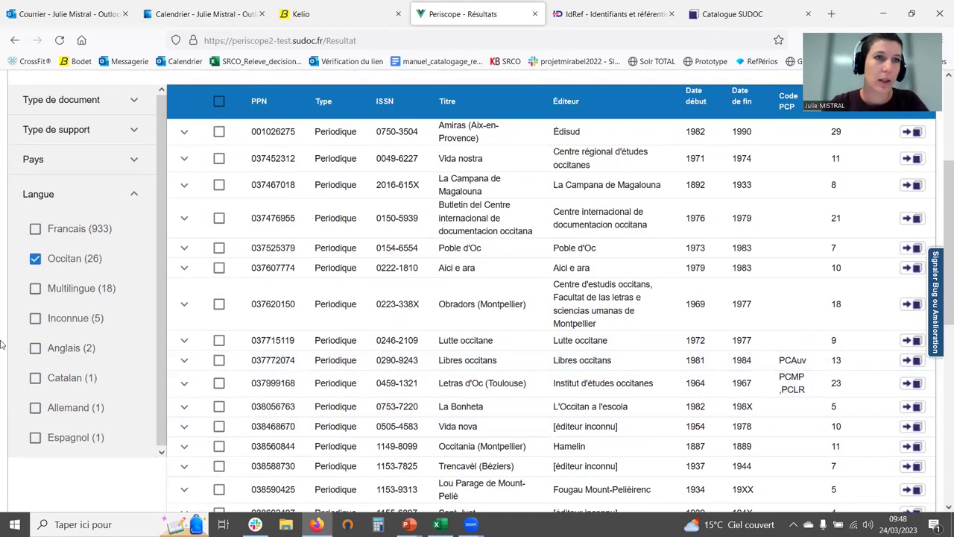
Remove the Occitan language filter and collapse the Langue facet
{"action": "left_click", "coordinate": [36, 261]}
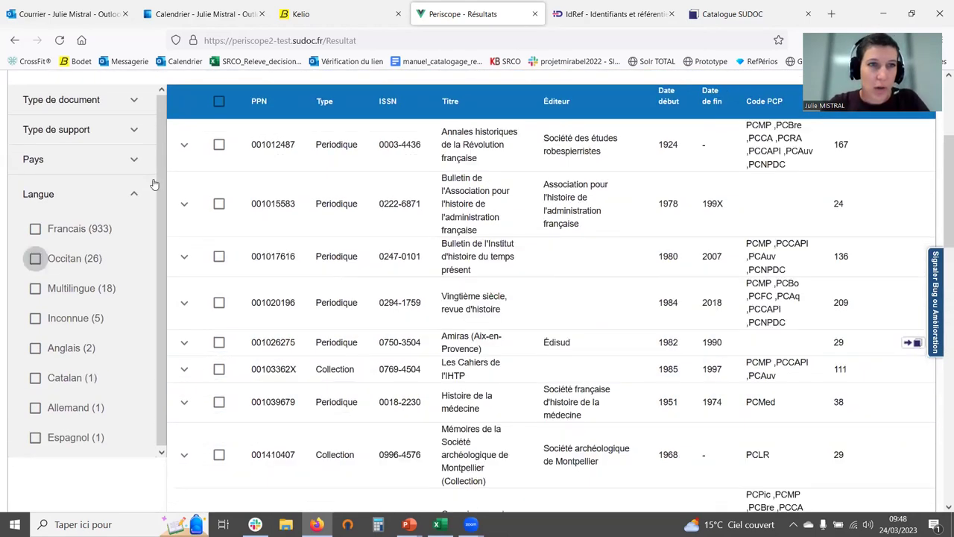
{"action": "left_click", "coordinate": [145, 191]}
{"action": "scroll", "coordinate": [314, 219], "scroll_direction": "up", "scroll_amount": 2}
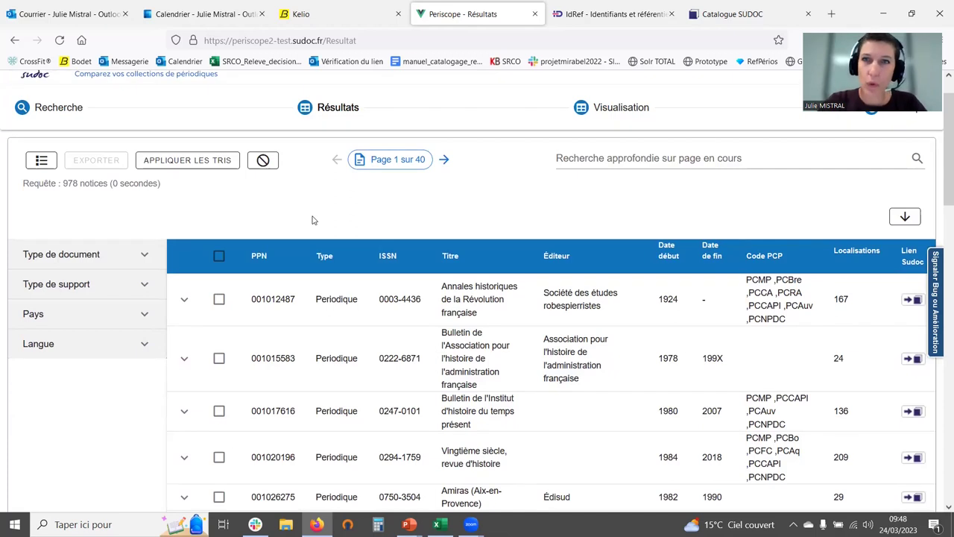
{"action": "left_click", "coordinate": [602, 158]}
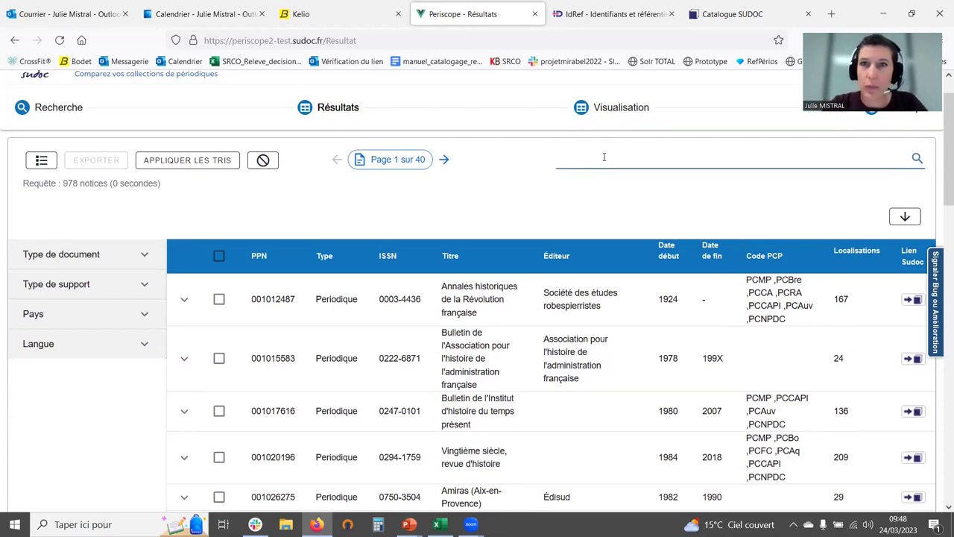
{"action": "left_click", "coordinate": [545, 213]}
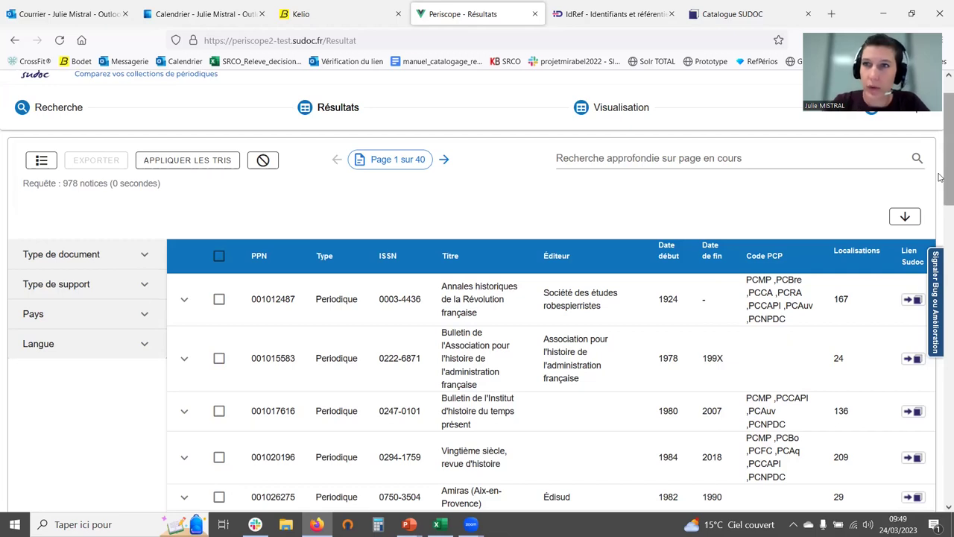
Set the number of records displayed per page to 978 so the whole result set fits on one page
{"action": "scroll", "coordinate": [941, 194], "scroll_direction": "down", "scroll_amount": 4}
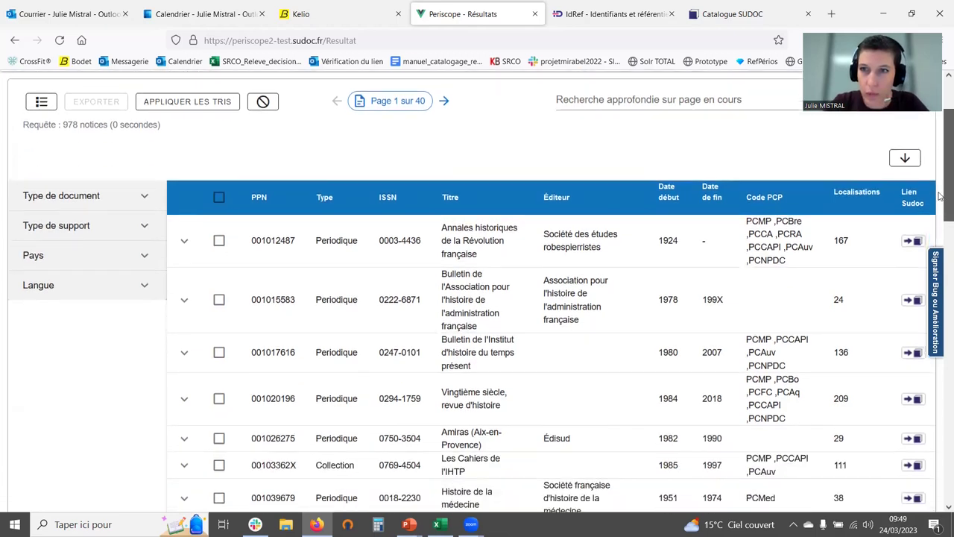
{"action": "left_click_drag", "start_coordinate": [941, 250], "coordinate": [941, 459]}
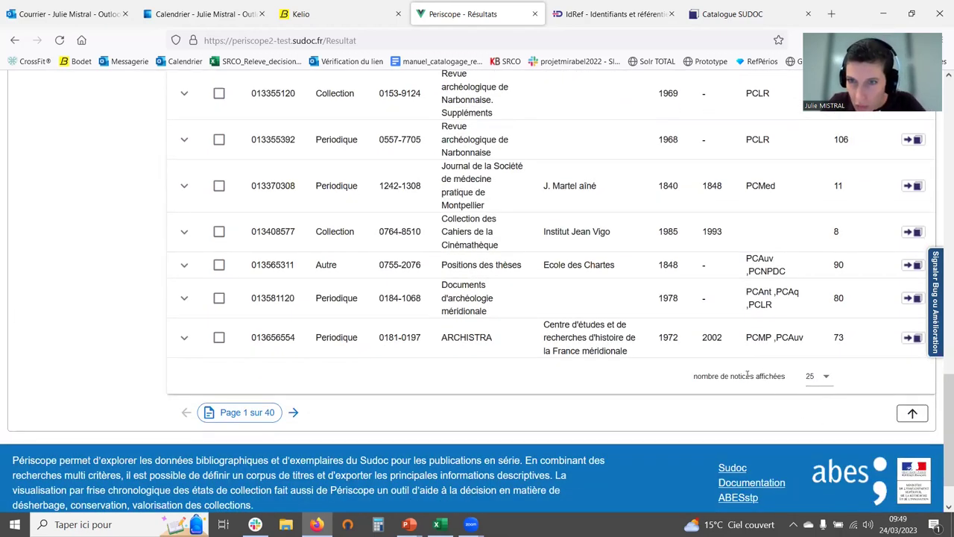
{"action": "left_click_drag", "start_coordinate": [745, 374], "coordinate": [856, 383]}
{"action": "left_click", "coordinate": [733, 435]}
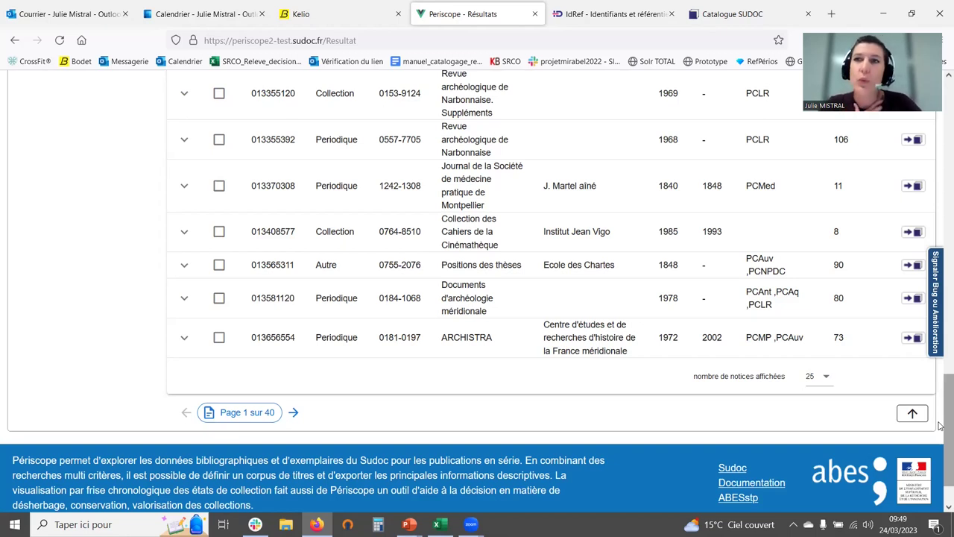
{"action": "left_click", "coordinate": [825, 379]}
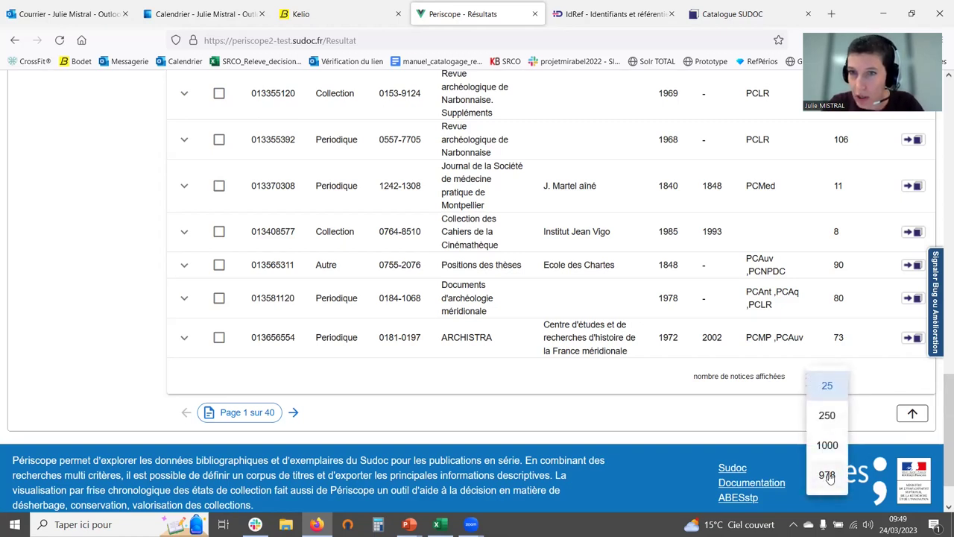
{"action": "left_click", "coordinate": [847, 381]}
{"action": "left_click", "coordinate": [826, 378]}
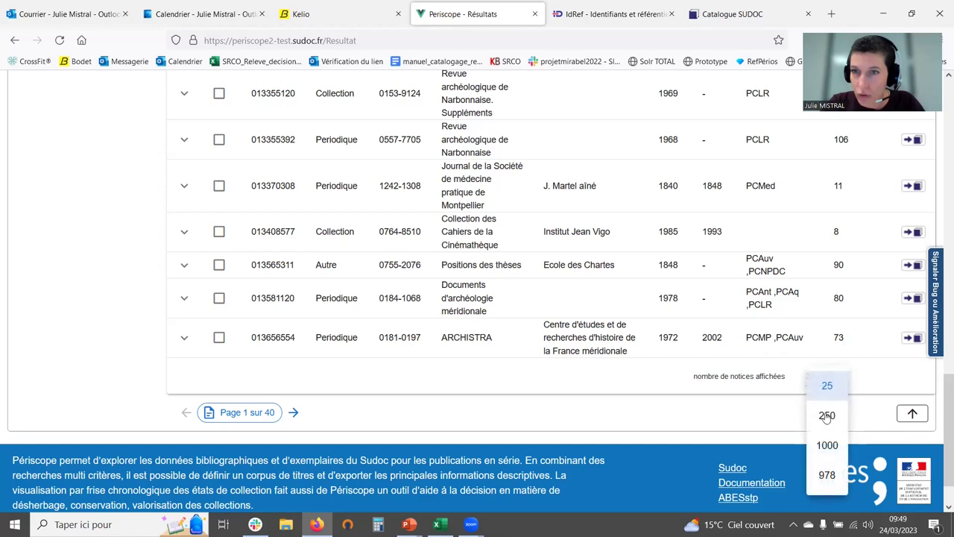
{"action": "left_click", "coordinate": [828, 474]}
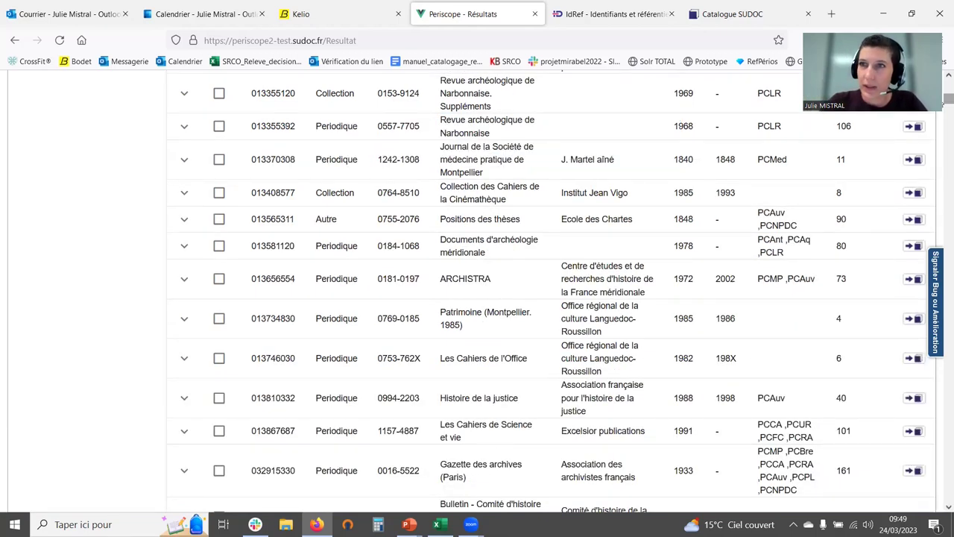
Search within the current page for "PC" and look through the Code PCP values of the matching records
{"action": "scroll", "coordinate": [550, 291], "scroll_direction": "down", "scroll_amount": 2}
{"action": "scroll", "coordinate": [550, 291], "scroll_direction": "up", "scroll_amount": 13}
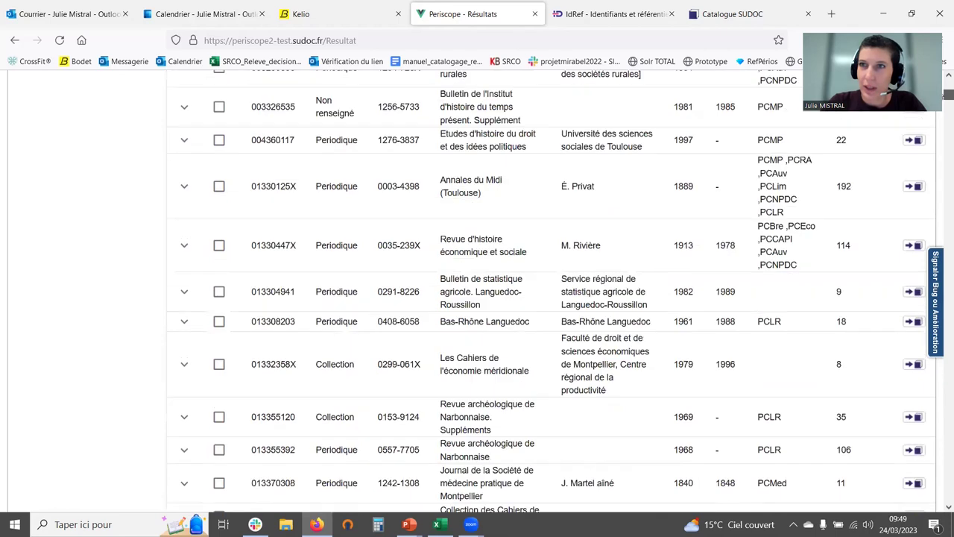
{"action": "scroll", "coordinate": [550, 291], "scroll_direction": "up", "scroll_amount": 8}
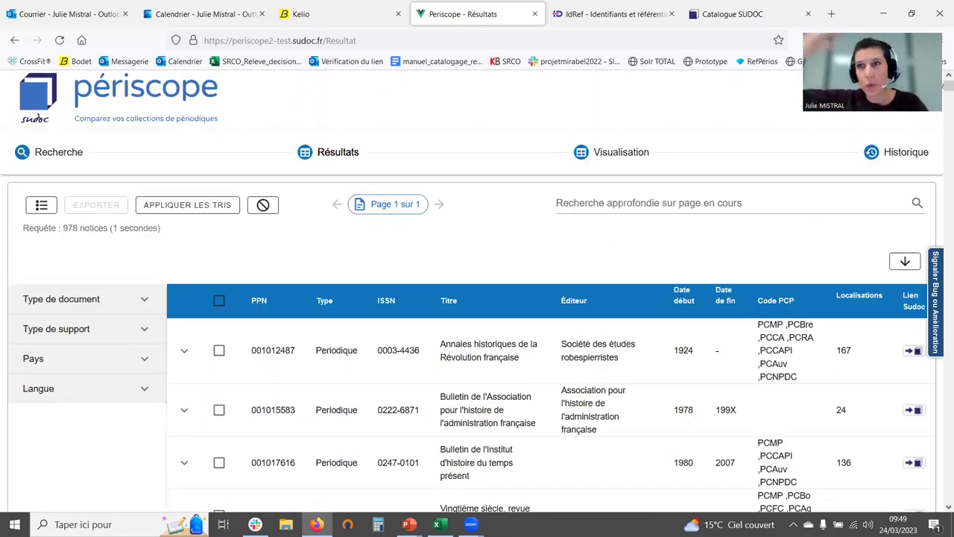
{"action": "left_click", "coordinate": [644, 200]}
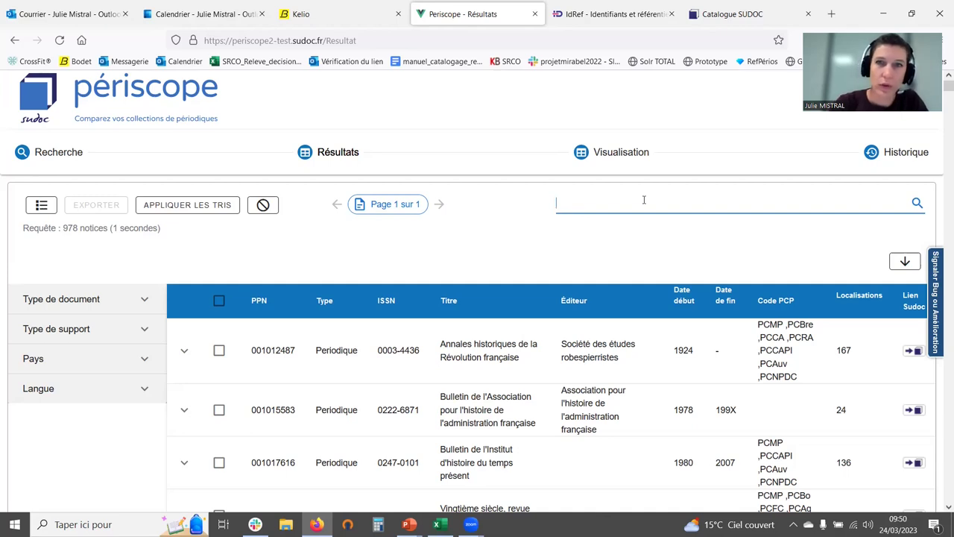
{"action": "type", "text": "PC"}
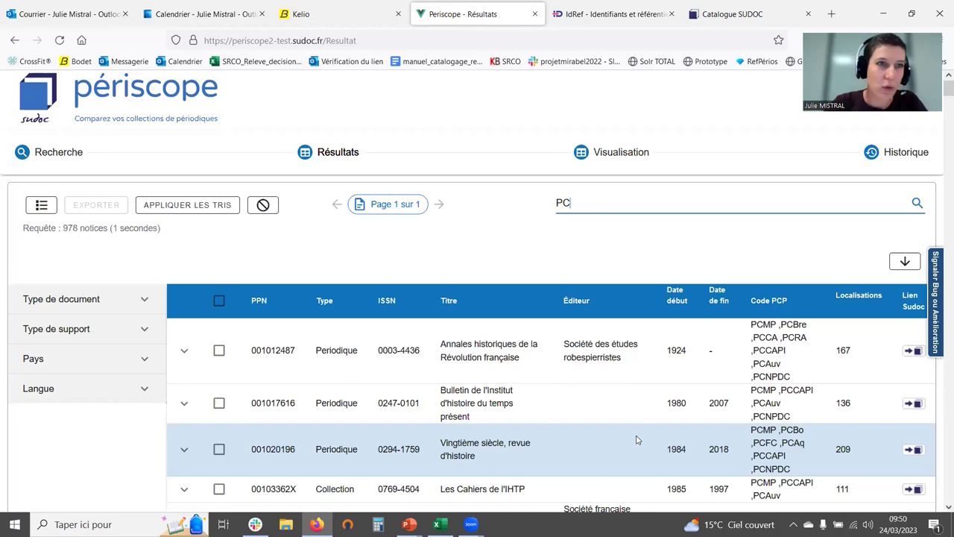
{"action": "scroll", "coordinate": [637, 440], "scroll_direction": "down", "scroll_amount": 5}
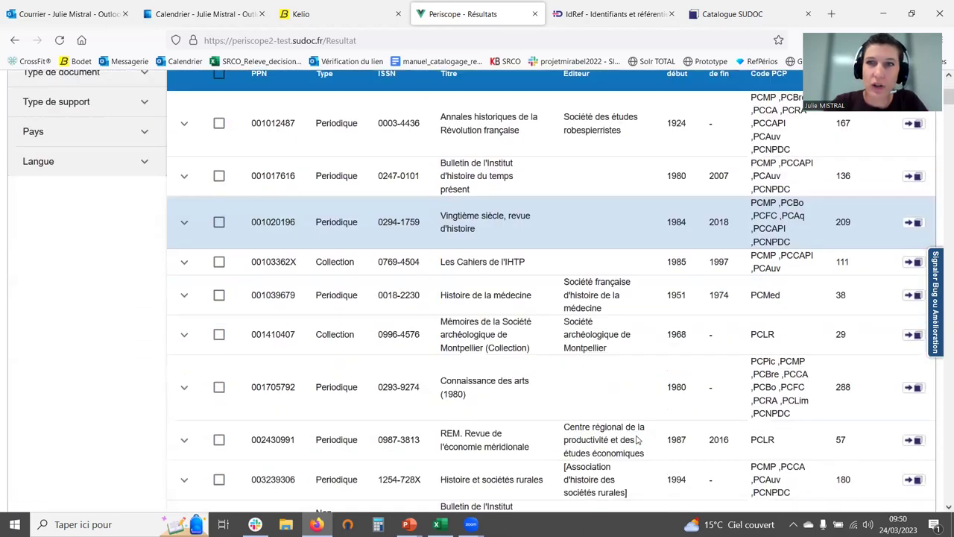
{"action": "scroll", "coordinate": [637, 440], "scroll_direction": "down", "scroll_amount": 4}
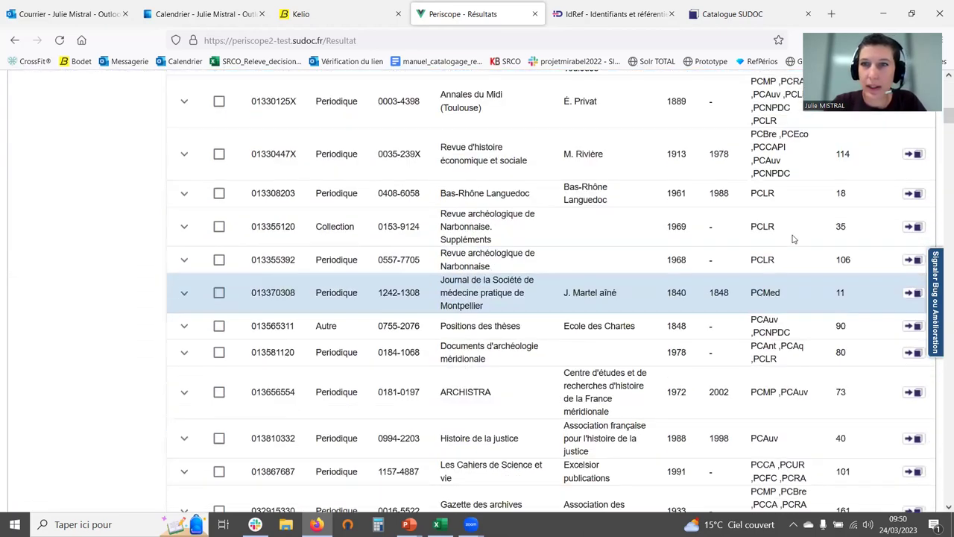
{"action": "scroll", "coordinate": [775, 346], "scroll_direction": "down", "scroll_amount": 2}
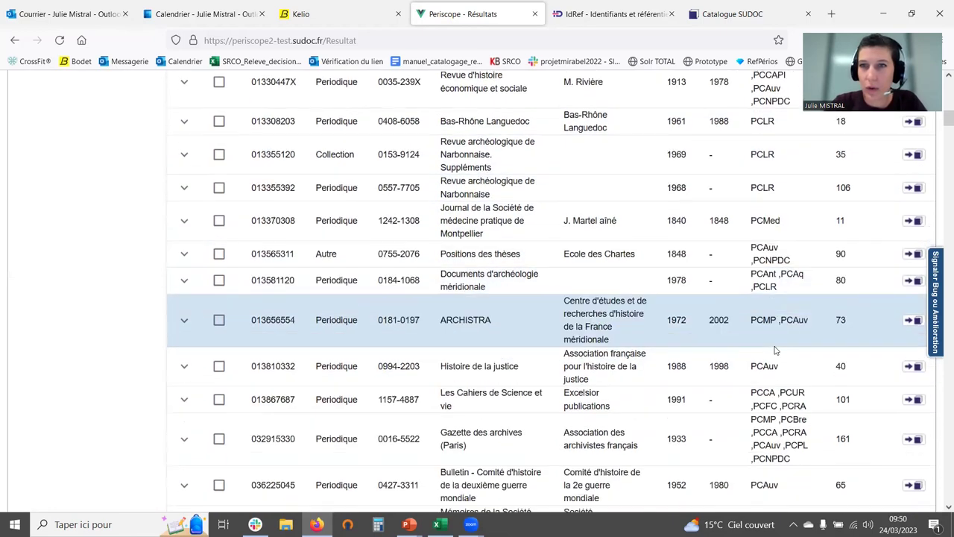
{"action": "scroll", "coordinate": [775, 347], "scroll_direction": "down", "scroll_amount": 8}
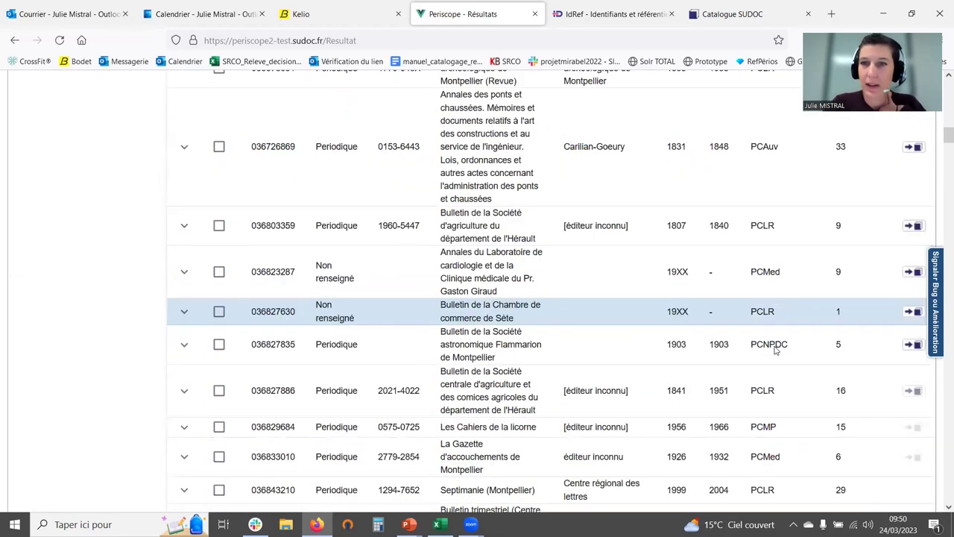
{"action": "scroll", "coordinate": [775, 348], "scroll_direction": "up", "scroll_amount": 8}
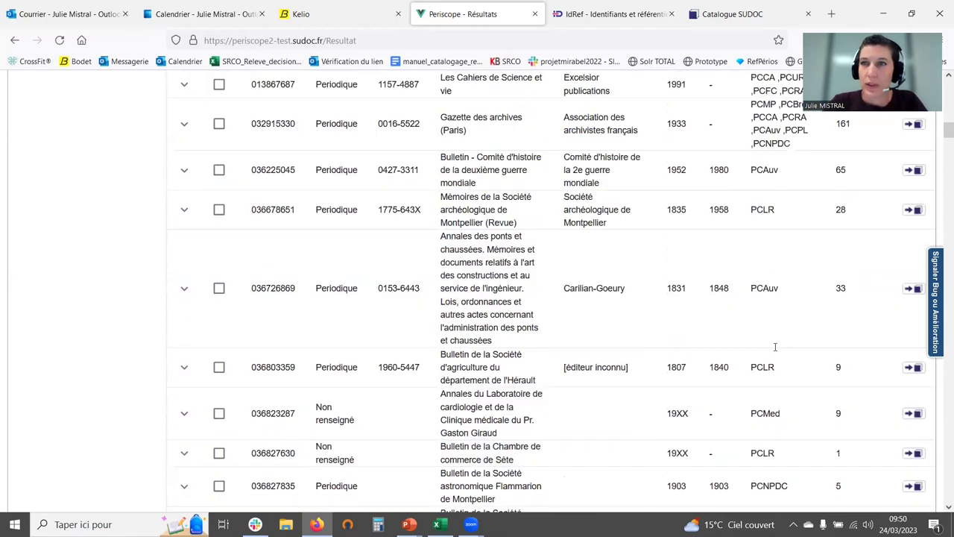
{"action": "scroll", "coordinate": [775, 346], "scroll_direction": "up", "scroll_amount": 10}
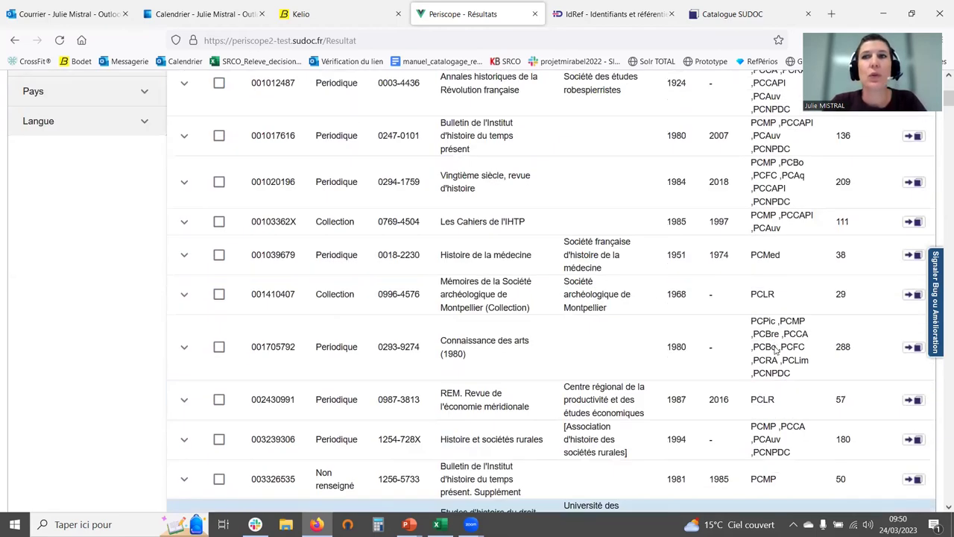
{"action": "scroll", "coordinate": [775, 347], "scroll_direction": "up", "scroll_amount": 3}
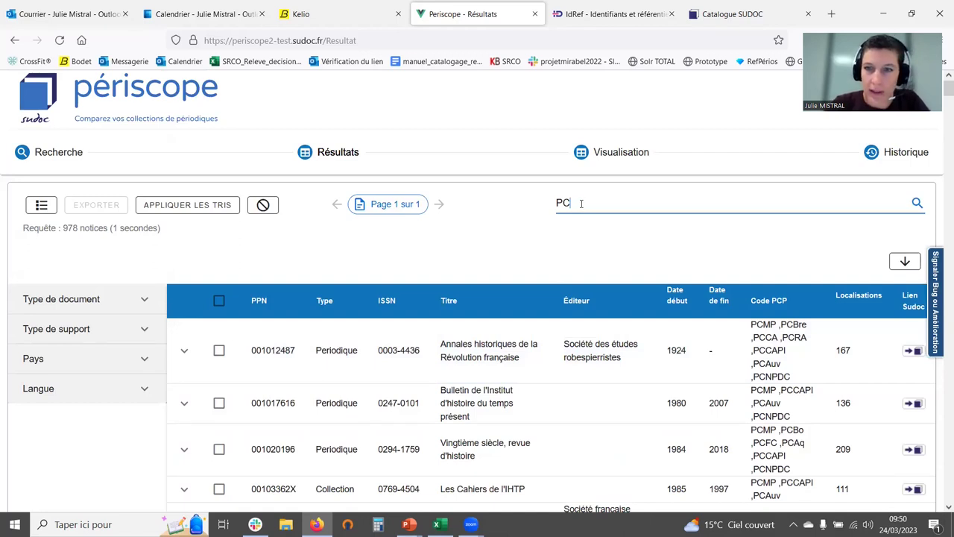
Replace the in-page search term with "1924" and check where it matches, including within the last record's PPN
{"action": "key", "text": "BackSpace"}
{"action": "key", "text": "BackSpace"}
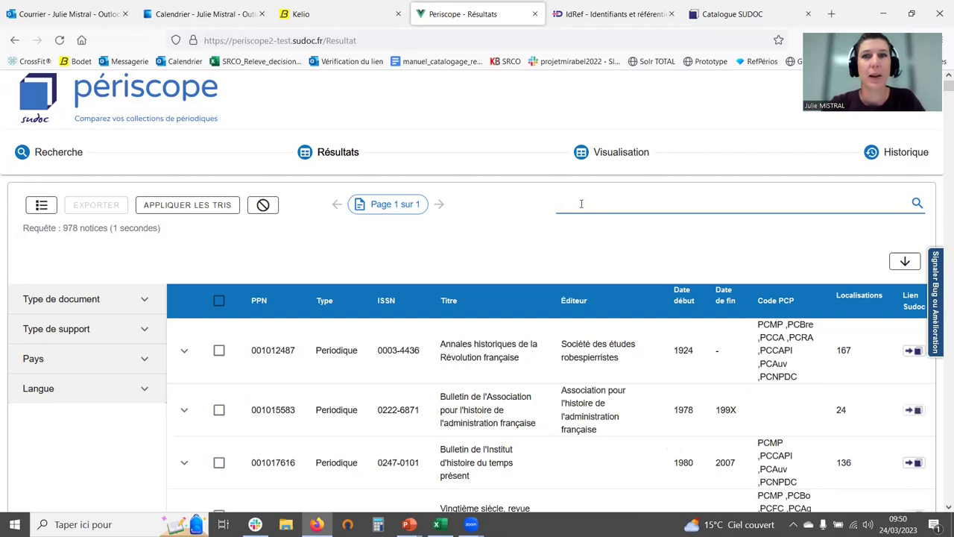
{"action": "type", "text": "1"}
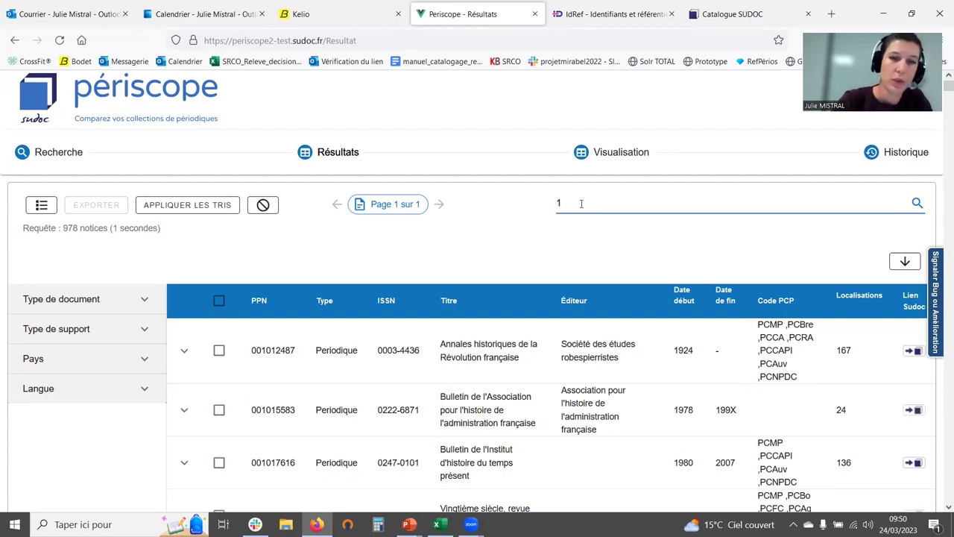
{"action": "type", "text": "924"}
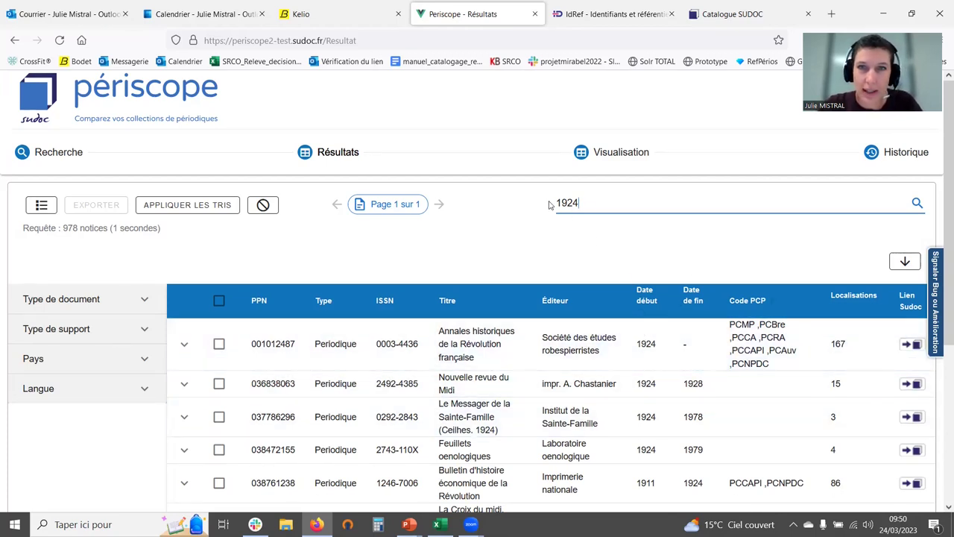
{"action": "scroll", "coordinate": [664, 383], "scroll_direction": "down", "scroll_amount": 2}
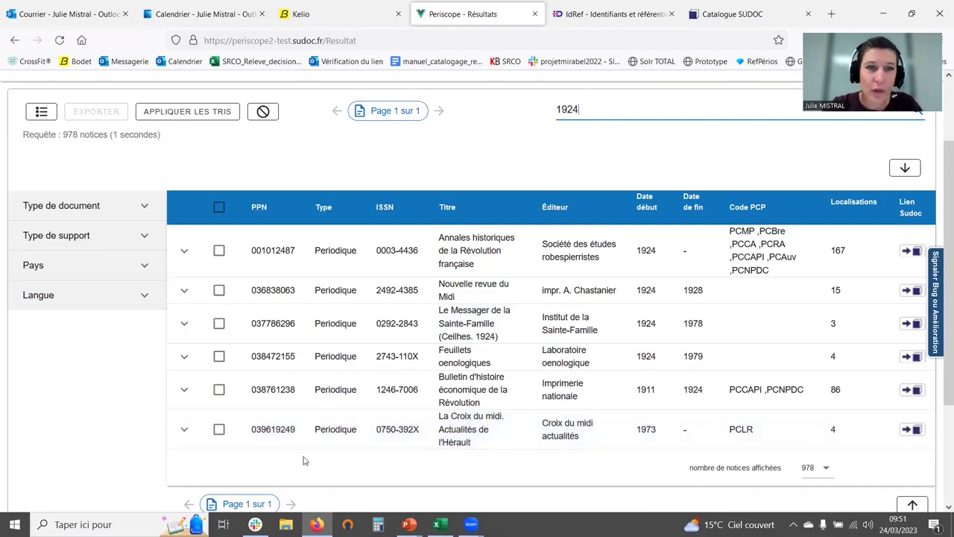
{"action": "left_click_drag", "start_coordinate": [271, 430], "coordinate": [291, 424]}
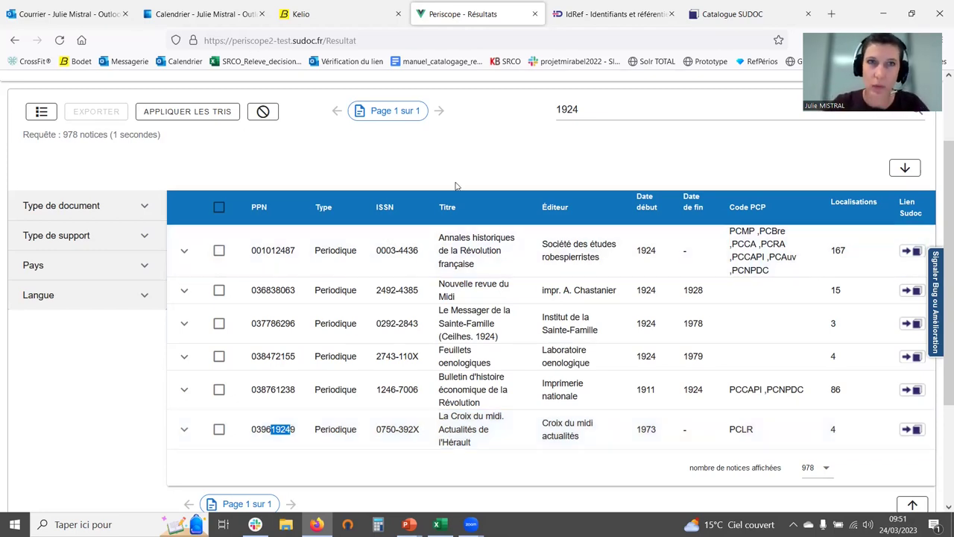
{"action": "left_click", "coordinate": [623, 113]}
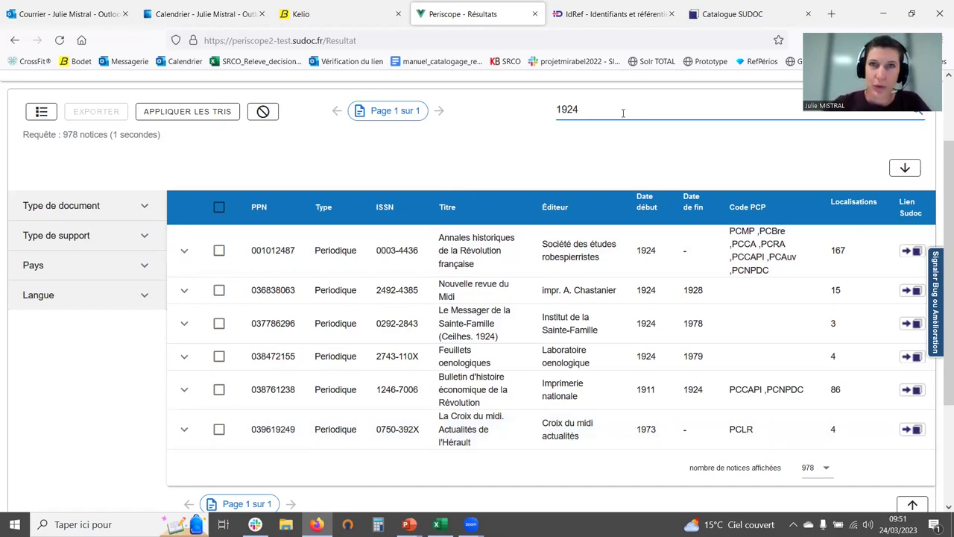
Clear the in-page search term "1924" so all records on the page are listed again
{"action": "key", "text": "BackSpace"}
{"action": "key", "text": "BackSpace"}
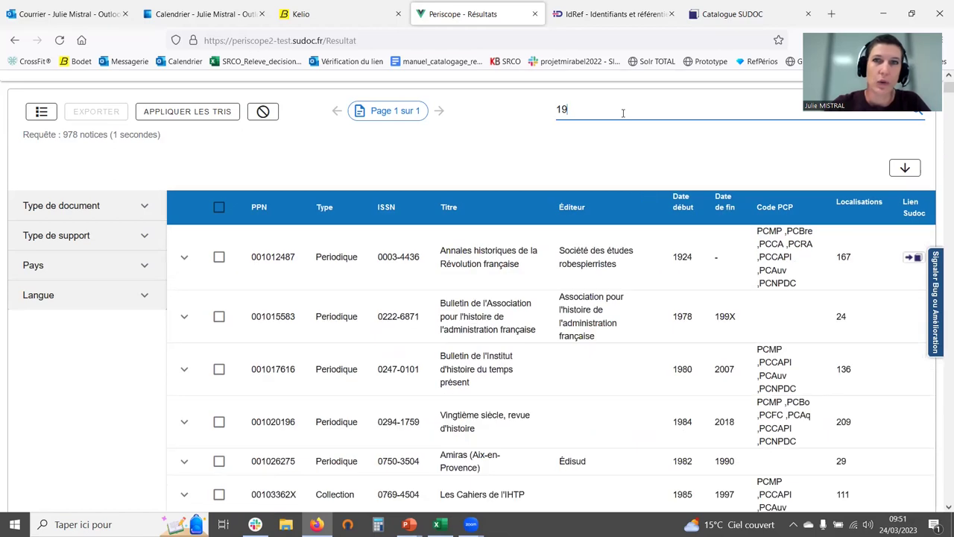
{"action": "key", "text": "BackSpace"}
{"action": "key", "text": "BackSpace"}
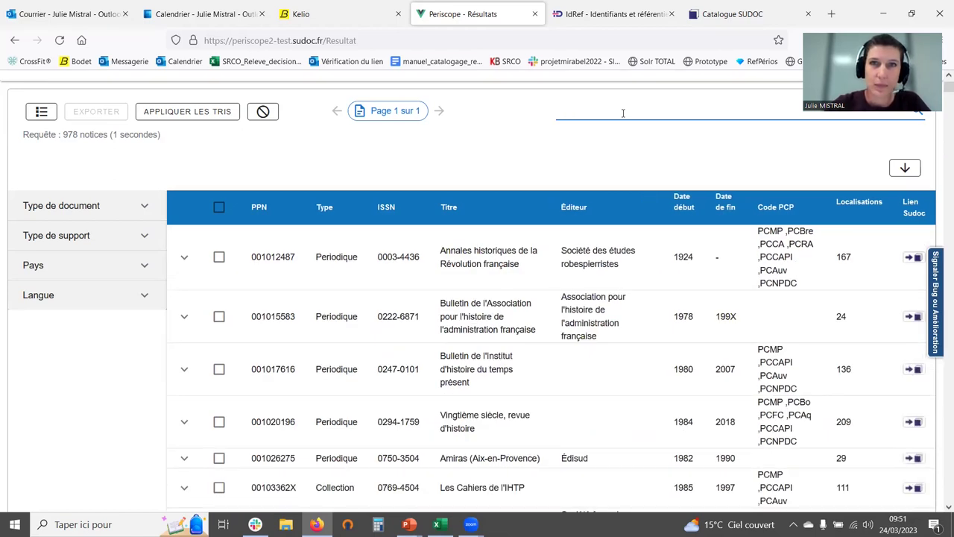
{"action": "left_click", "coordinate": [403, 164]}
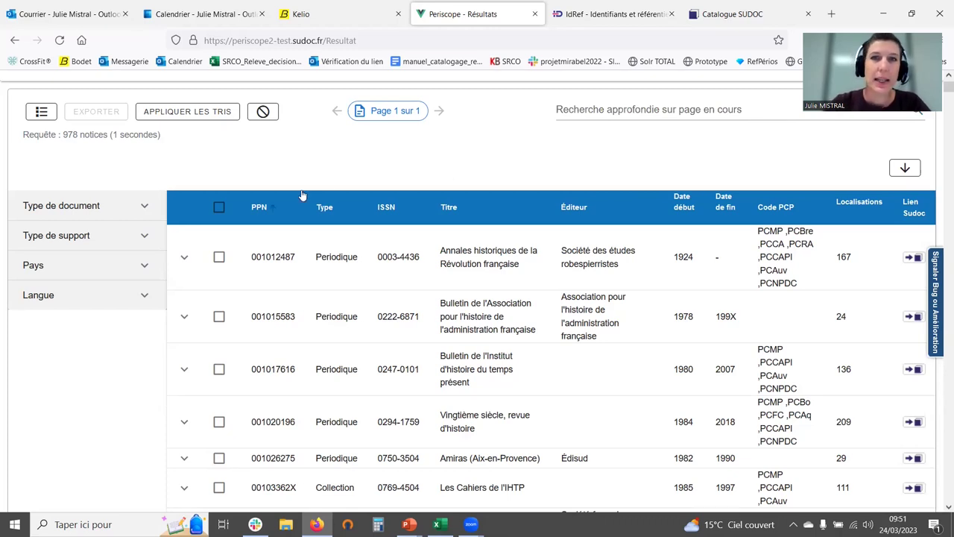
Sort the records in ascending order by Localisations first and Titre second, and apply the sorts
{"action": "scroll", "coordinate": [405, 157], "scroll_direction": "down", "scroll_amount": 1}
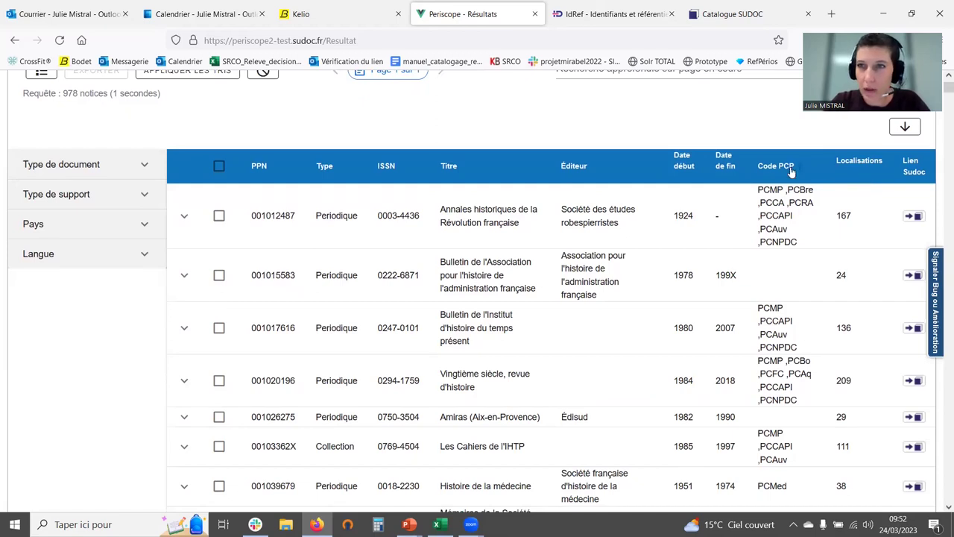
{"action": "left_click", "coordinate": [860, 171]}
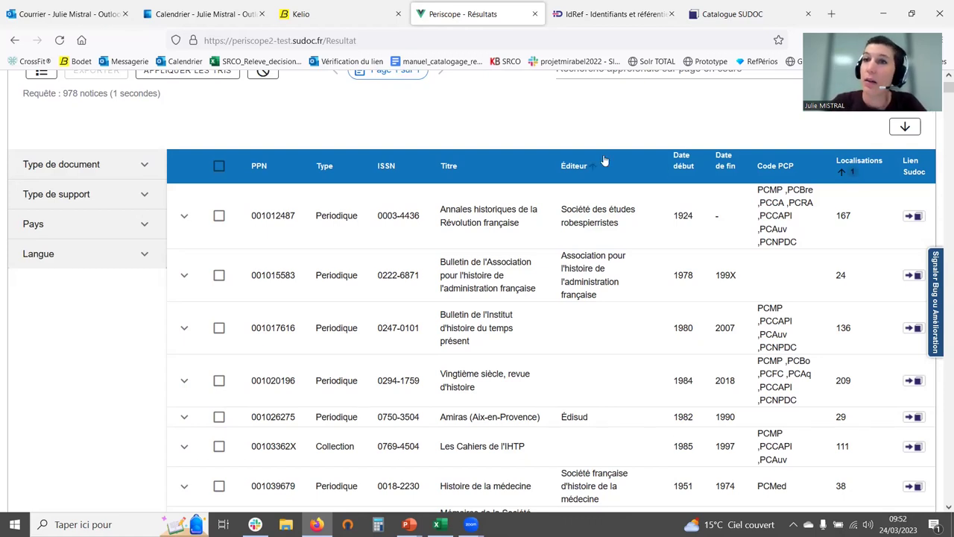
{"action": "left_click", "coordinate": [483, 173]}
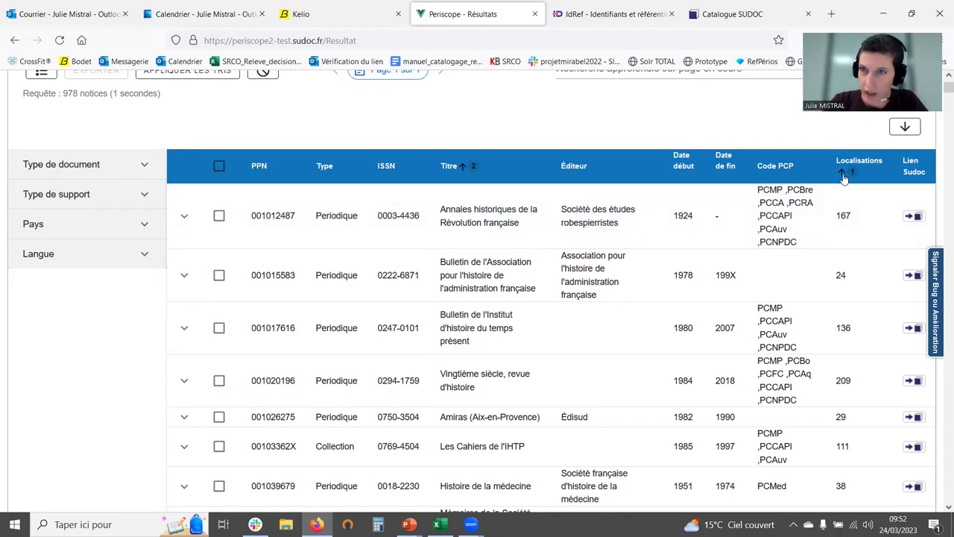
{"action": "scroll", "coordinate": [388, 172], "scroll_direction": "up", "scroll_amount": 1}
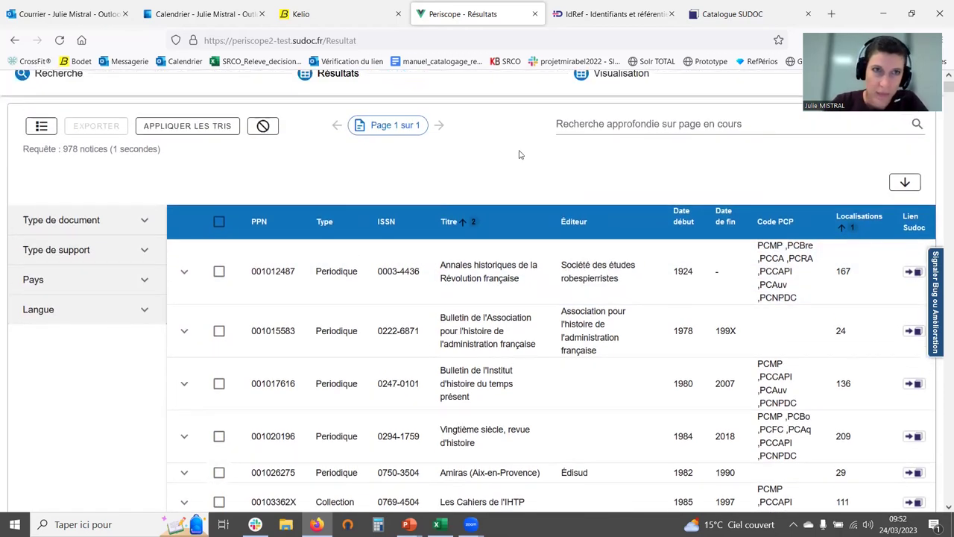
{"action": "left_click", "coordinate": [171, 132]}
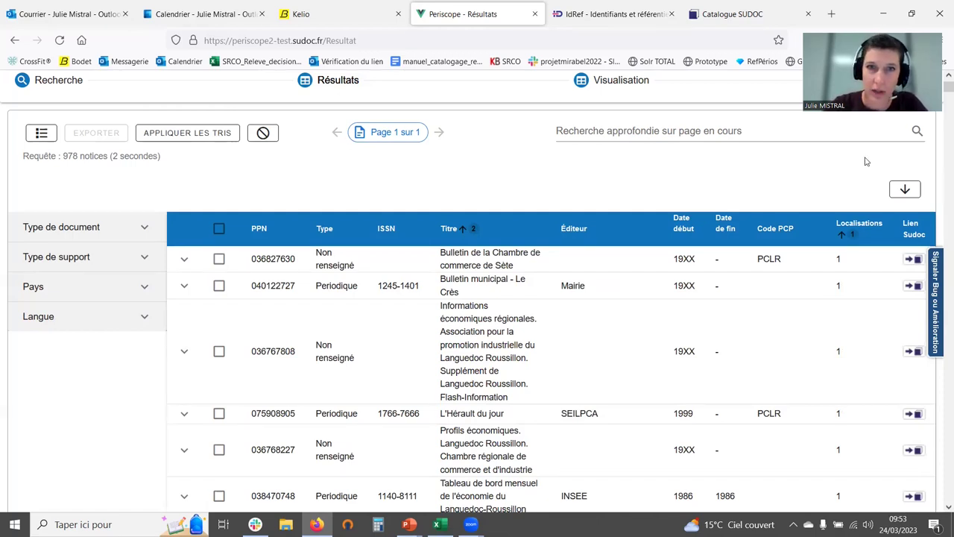
Look through the Localisations and Titre values of the sorted records, and reset the sorting
{"action": "scroll", "coordinate": [865, 162], "scroll_direction": "down", "scroll_amount": 1}
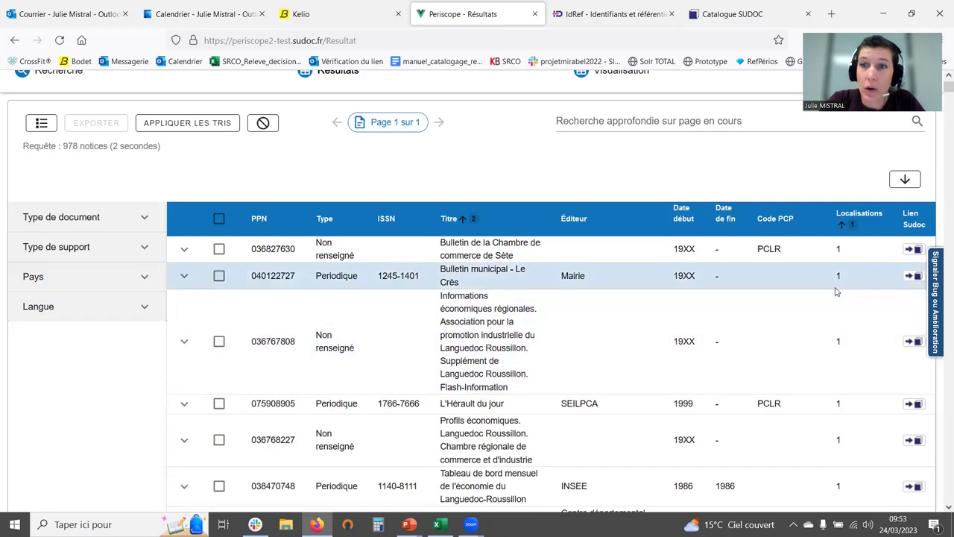
{"action": "scroll", "coordinate": [836, 294], "scroll_direction": "down", "scroll_amount": 3}
{"action": "scroll", "coordinate": [836, 292], "scroll_direction": "up", "scroll_amount": 1}
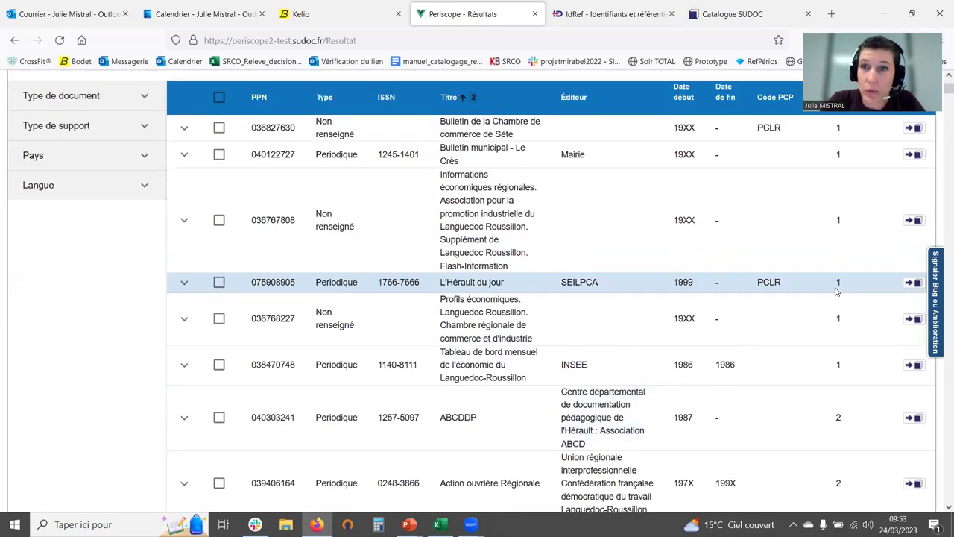
{"action": "scroll", "coordinate": [836, 291], "scroll_direction": "down", "scroll_amount": 5}
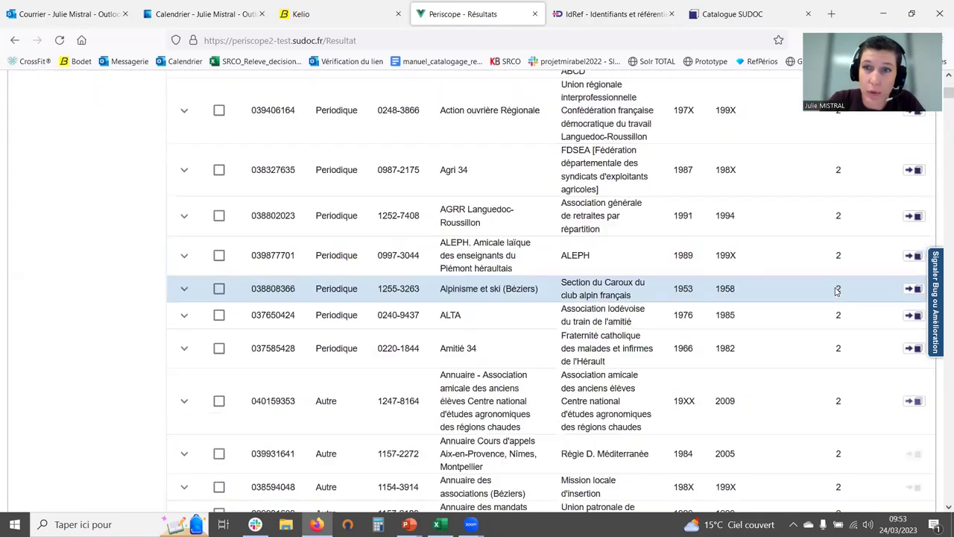
{"action": "scroll", "coordinate": [836, 290], "scroll_direction": "up", "scroll_amount": 5}
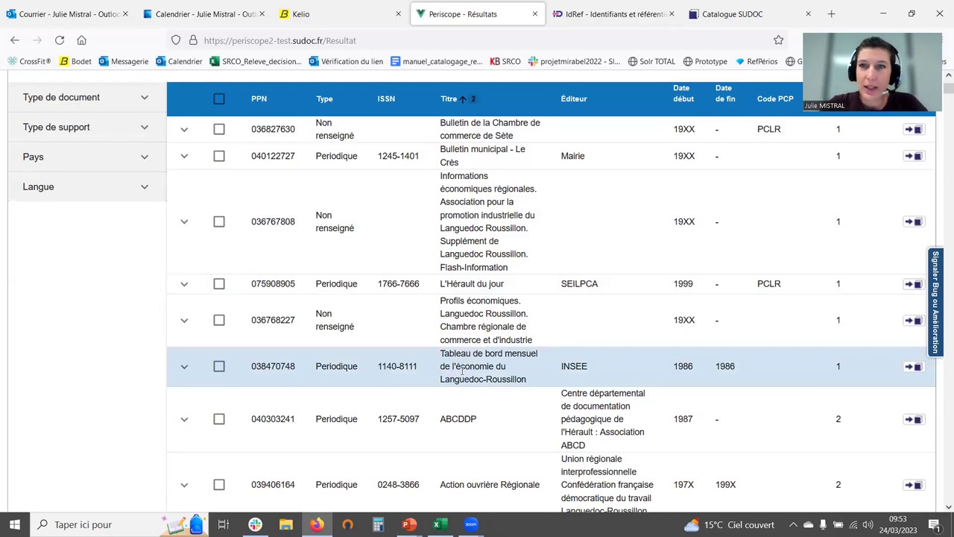
{"action": "scroll", "coordinate": [462, 371], "scroll_direction": "up", "scroll_amount": 2}
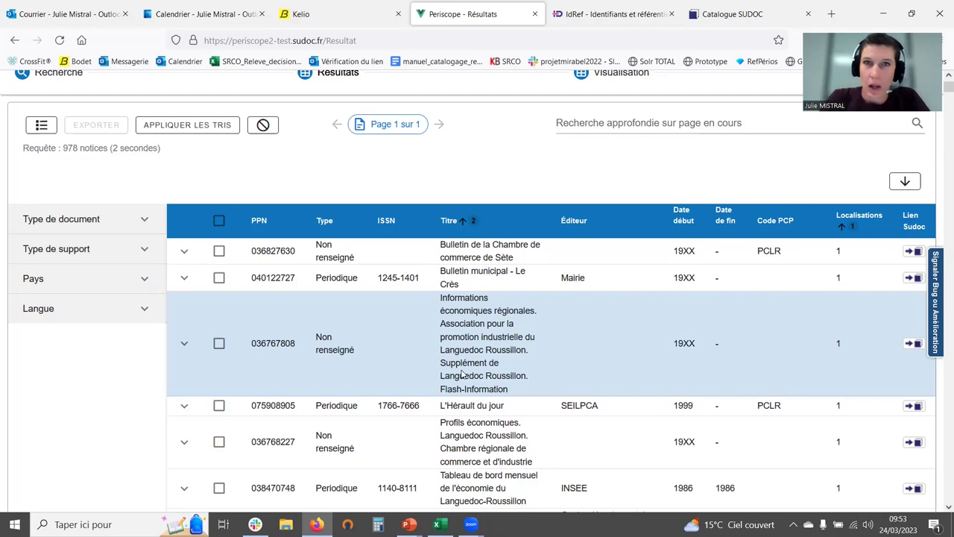
{"action": "left_click", "coordinate": [264, 125]}
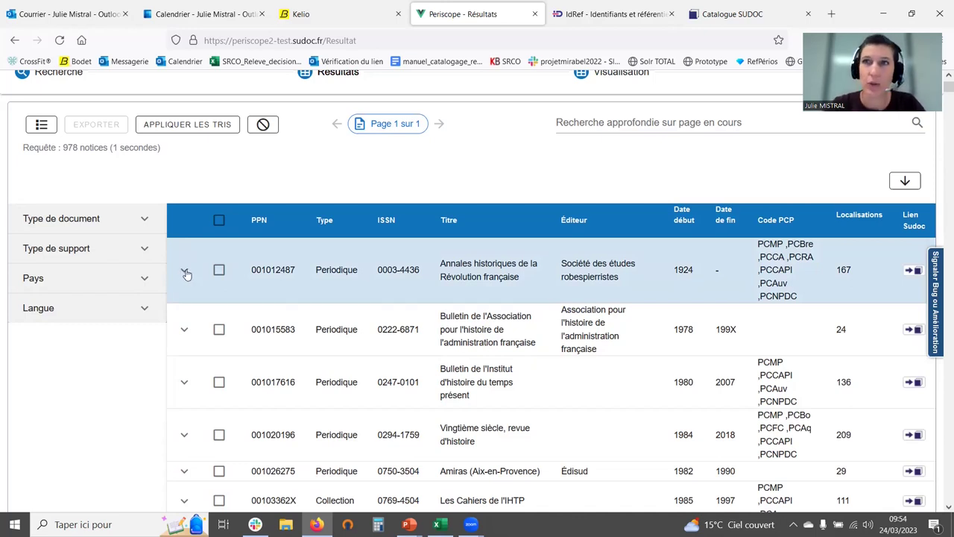
Expand the record "Annales historiques de la Révolution française", compare its list of establishments with its Localisations value, and collapse it
{"action": "left_click", "coordinate": [185, 271]}
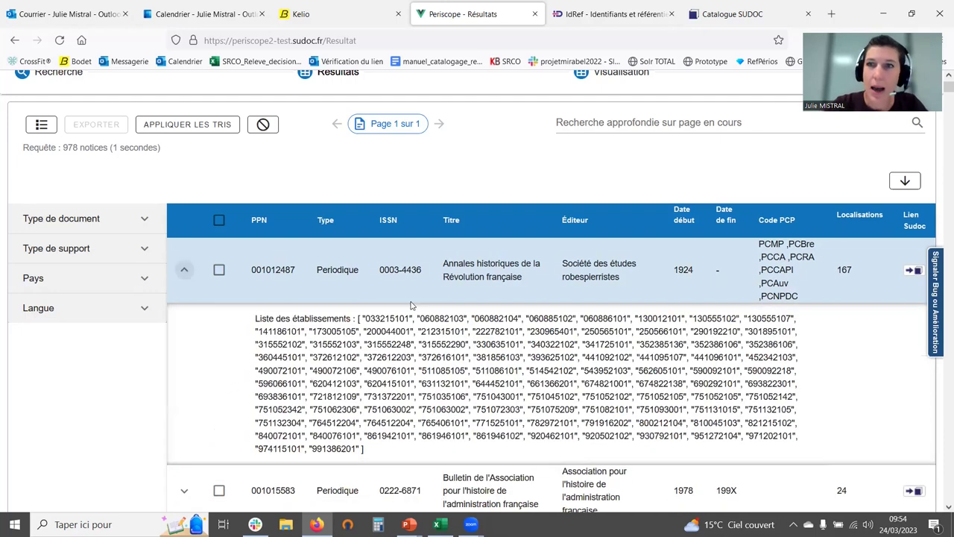
{"action": "scroll", "coordinate": [411, 305], "scroll_direction": "down", "scroll_amount": 1}
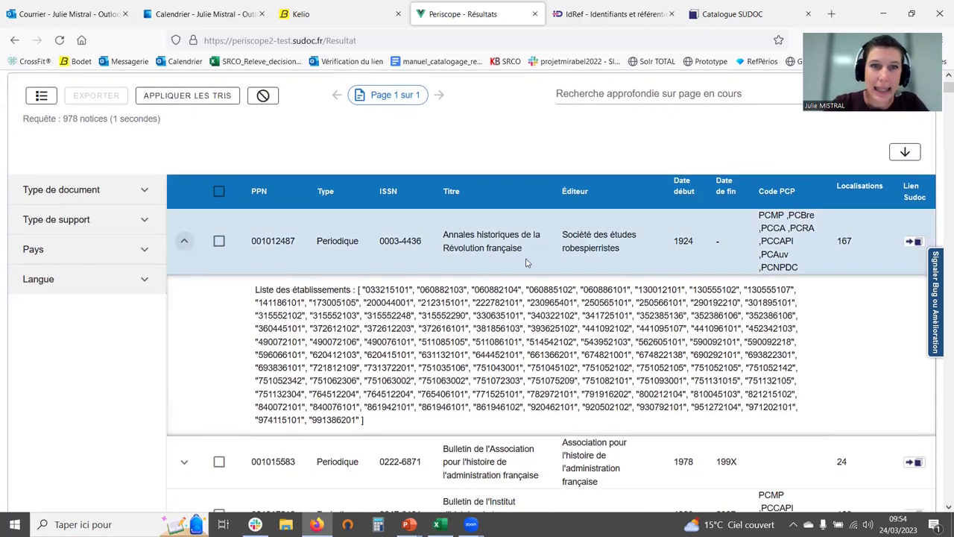
{"action": "left_click_drag", "start_coordinate": [299, 289], "coordinate": [609, 406]}
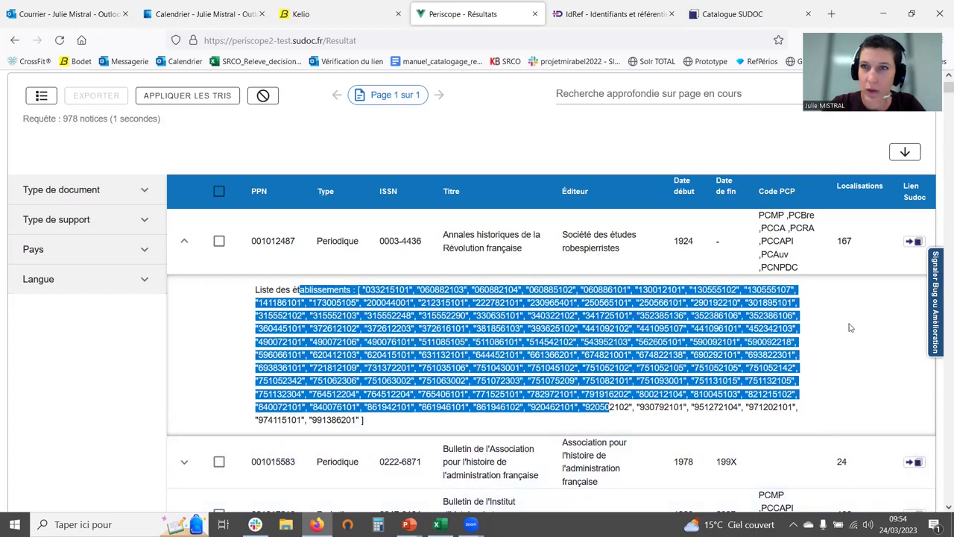
{"action": "double_click", "coordinate": [842, 241]}
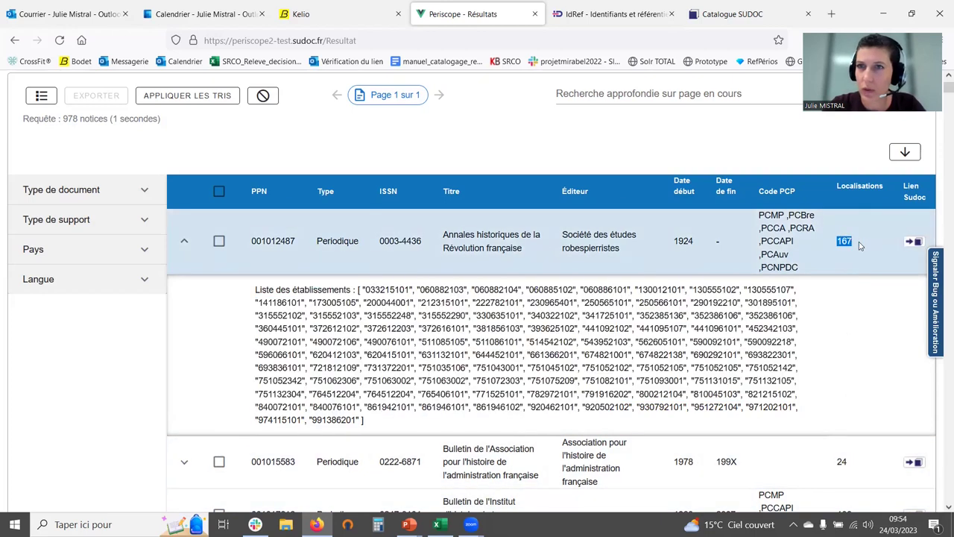
{"action": "left_click", "coordinate": [454, 328]}
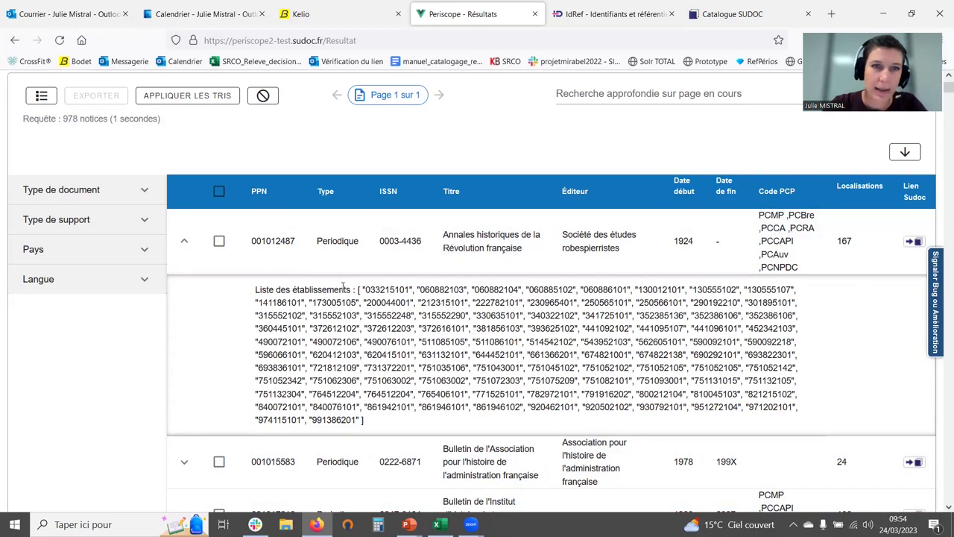
{"action": "left_click_drag", "start_coordinate": [364, 289], "coordinate": [643, 417]}
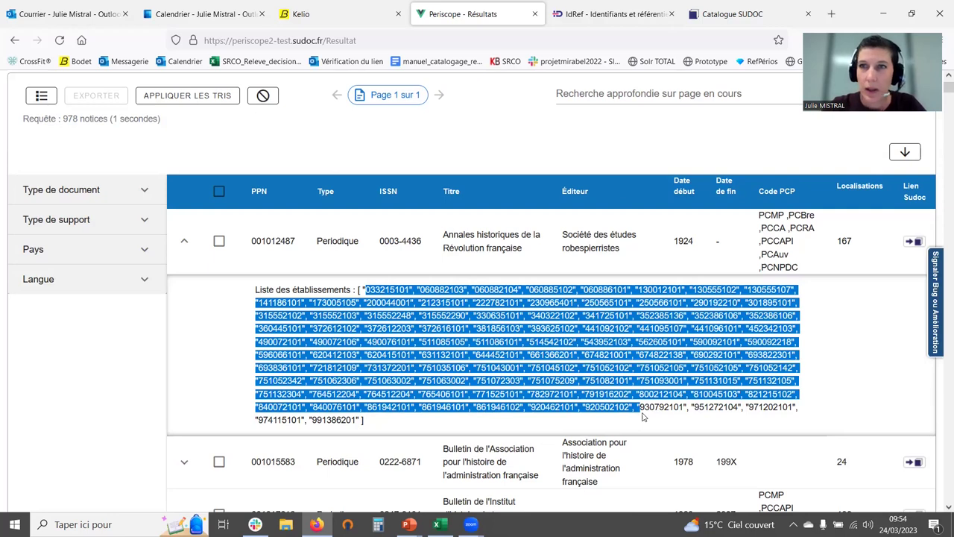
{"action": "left_click", "coordinate": [536, 351]}
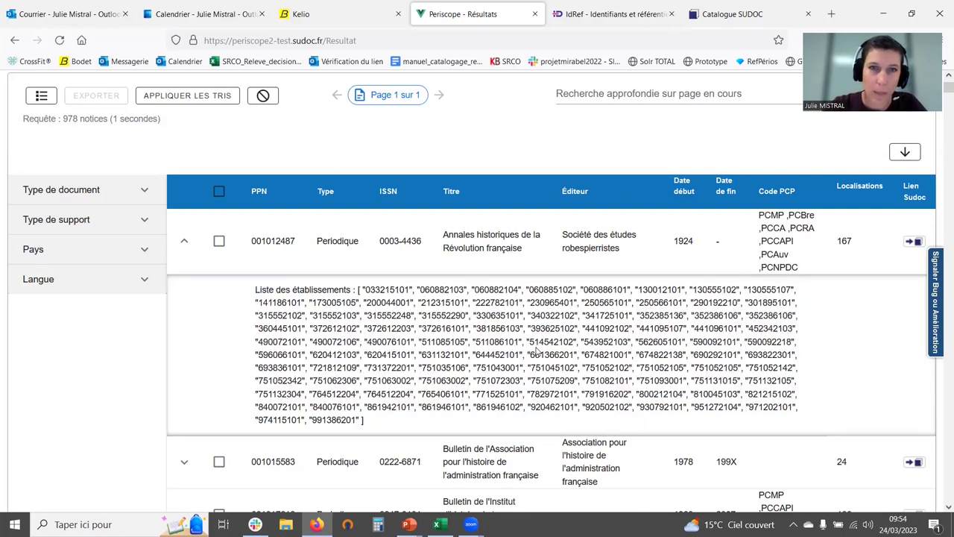
{"action": "scroll", "coordinate": [537, 351], "scroll_direction": "down", "scroll_amount": 1}
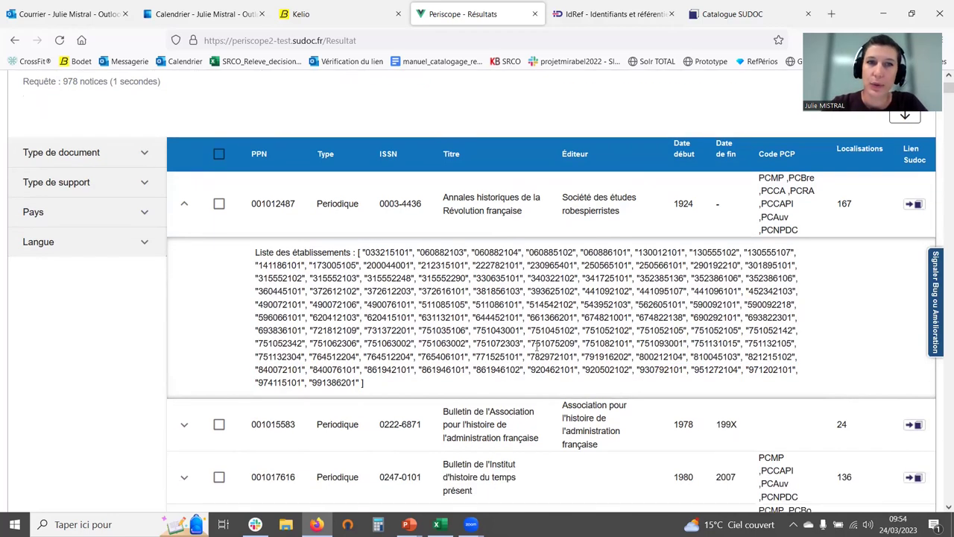
{"action": "left_click", "coordinate": [184, 208]}
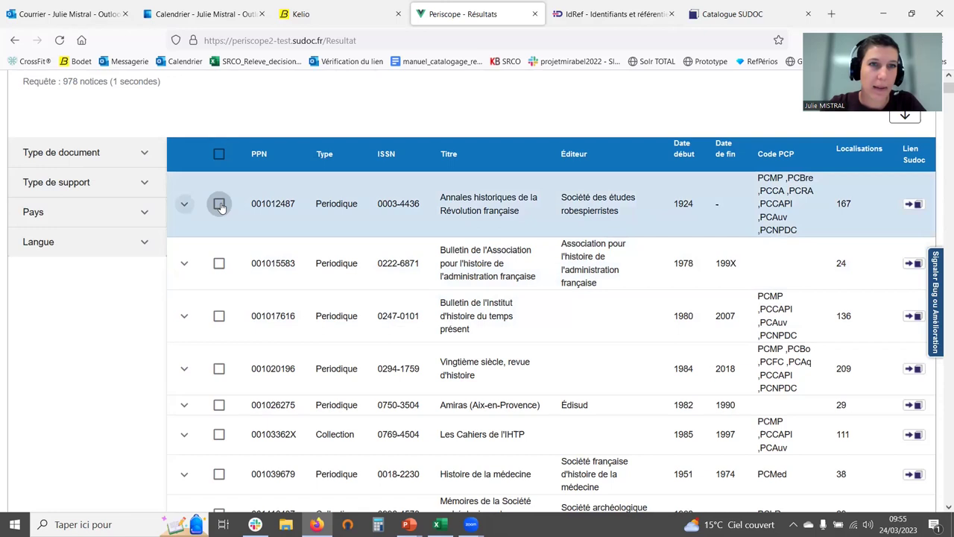
Select and deselect all records at once, and tick only PPNs 001012487, 001017616, 001020196, 001026275 and 00103362X
{"action": "left_click", "coordinate": [219, 156]}
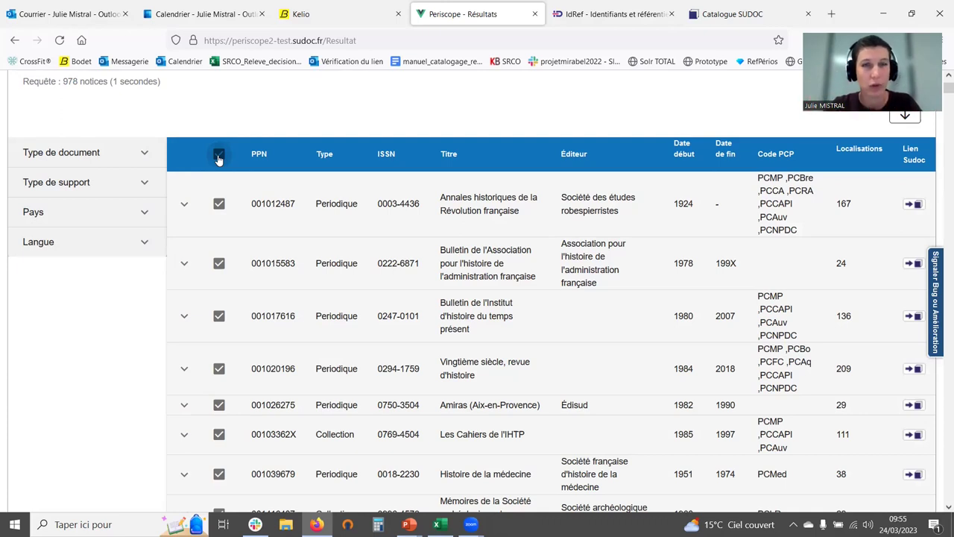
{"action": "left_click", "coordinate": [218, 155]}
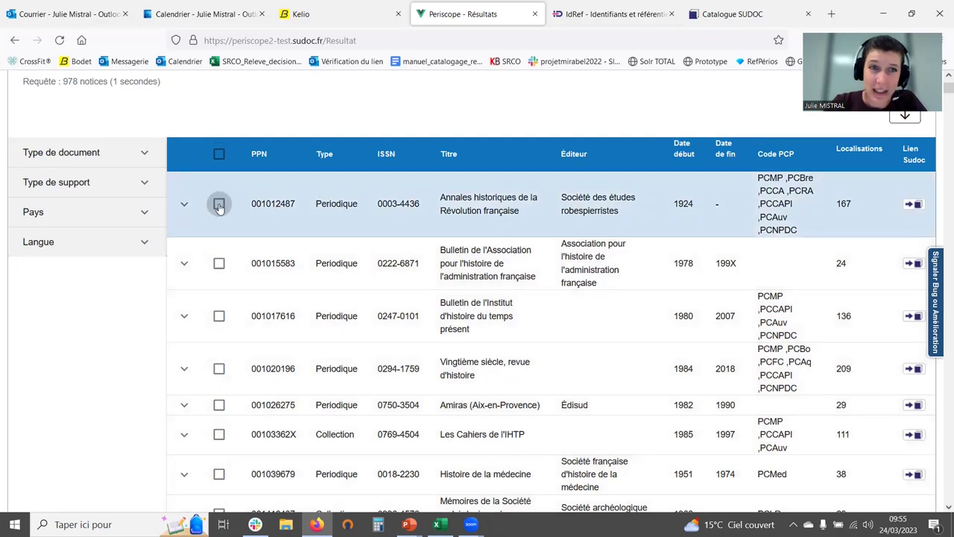
{"action": "left_click", "coordinate": [219, 204]}
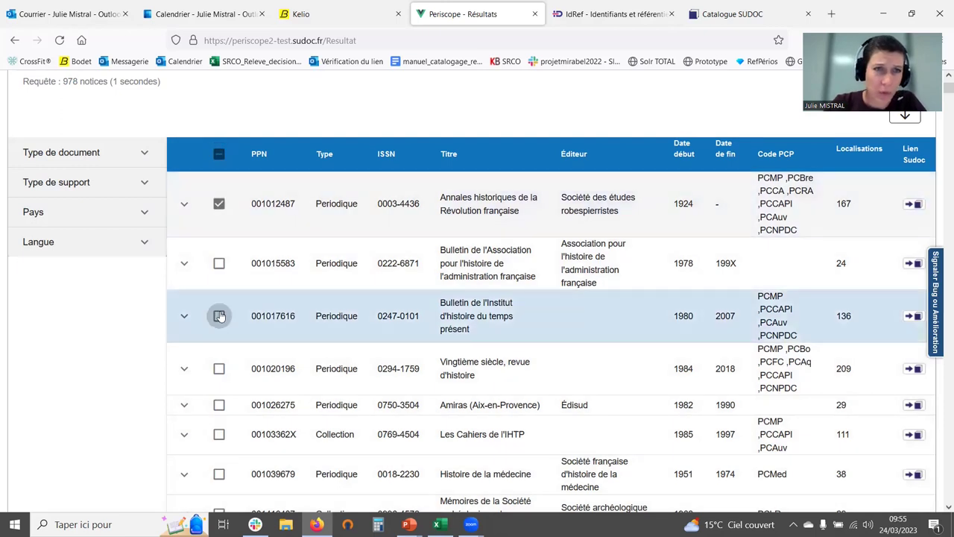
{"action": "left_click", "coordinate": [218, 368]}
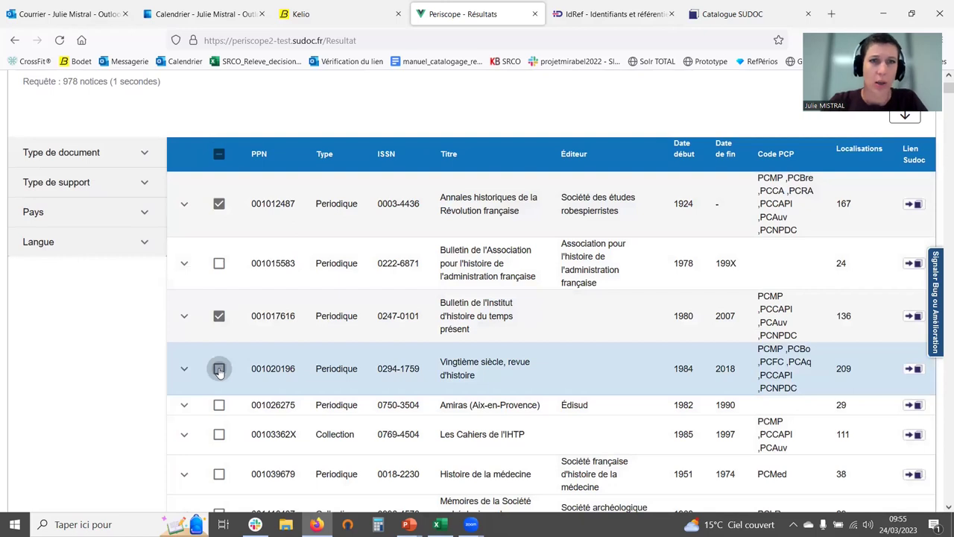
{"action": "left_click", "coordinate": [219, 405]}
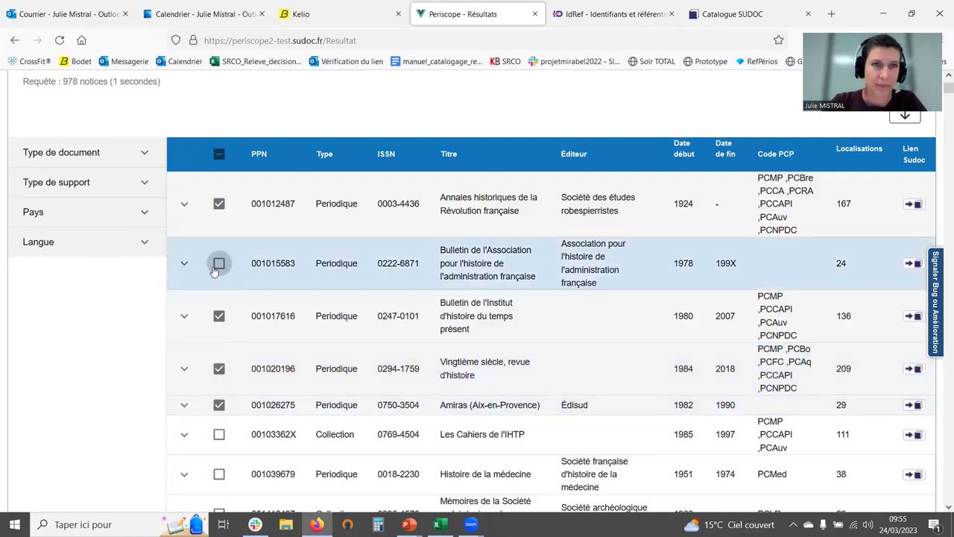
{"action": "left_click", "coordinate": [219, 434]}
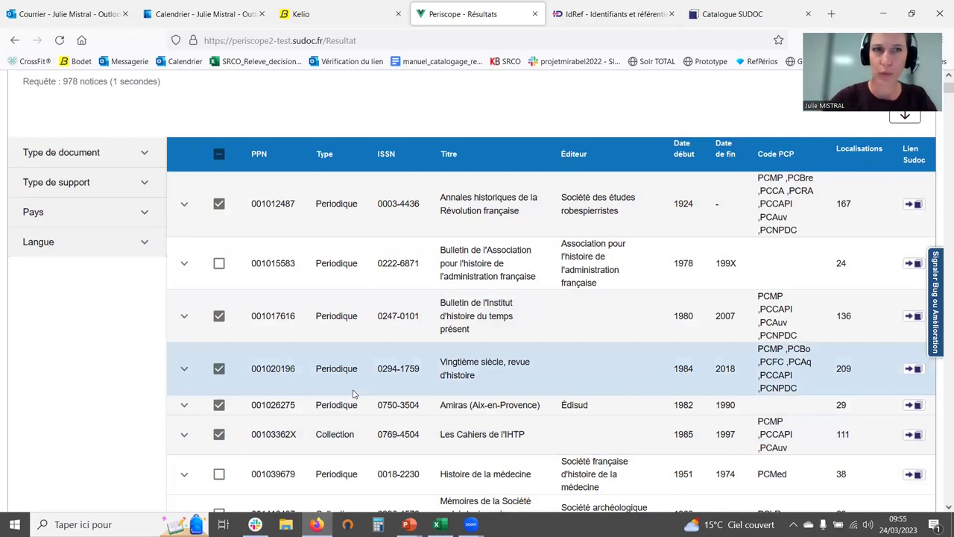
Export the selected records and show the downloaded file periscope-export(10).tsv in its folder
{"action": "scroll", "coordinate": [393, 191], "scroll_direction": "up", "scroll_amount": 3}
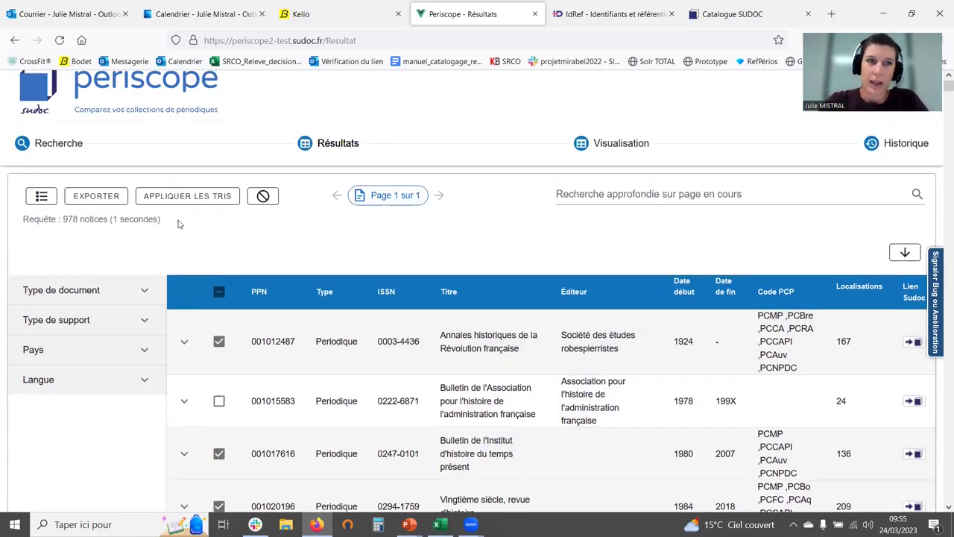
{"action": "left_click", "coordinate": [96, 196]}
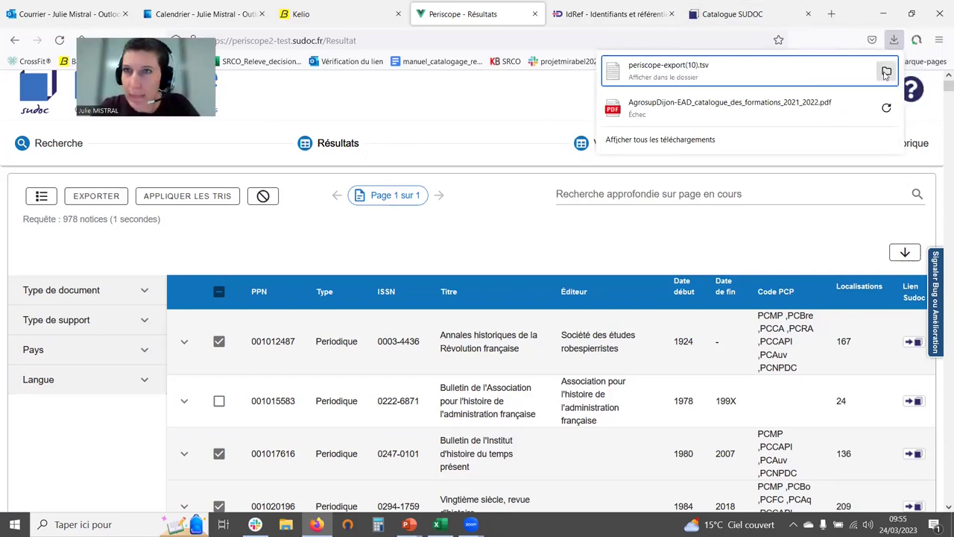
{"action": "left_click", "coordinate": [885, 72]}
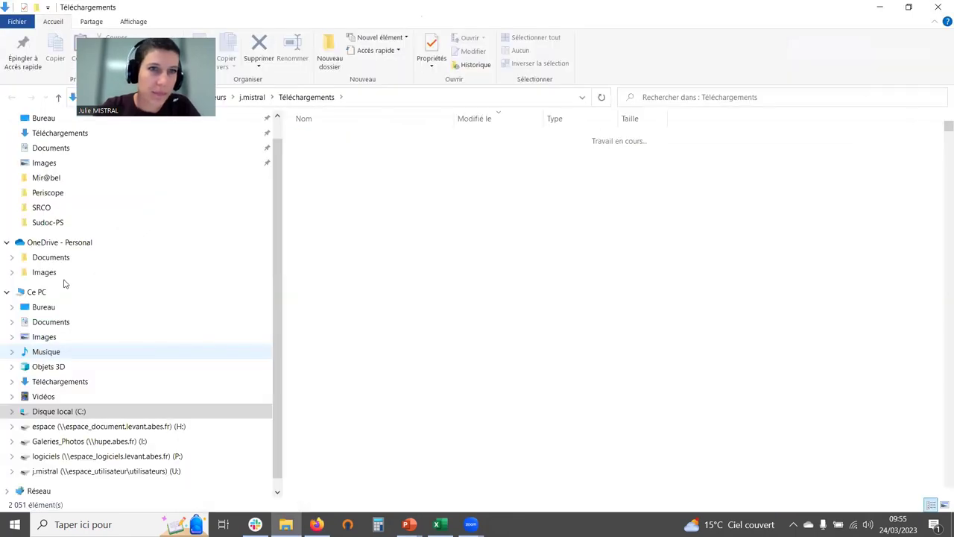
Open the exported file periscope-export(10).tsv with Bloc-notes
{"action": "right_click", "coordinate": [342, 155]}
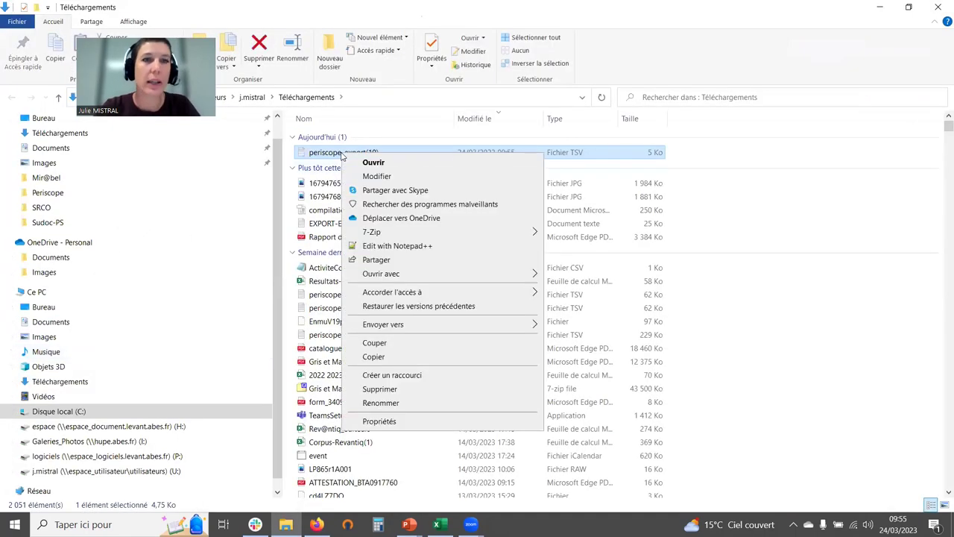
{"action": "mouse_move", "coordinate": [432, 284]}
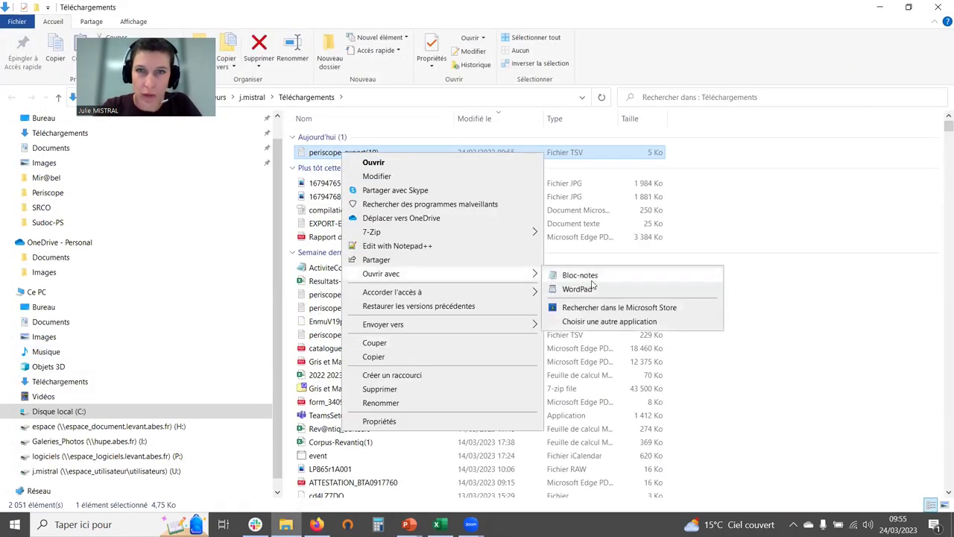
{"action": "left_click", "coordinate": [585, 276]}
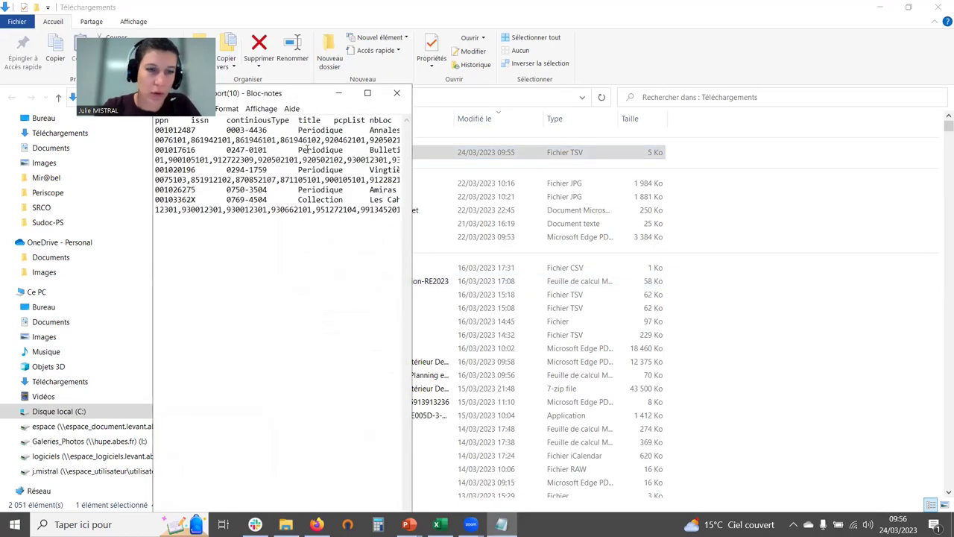
Copy the whole content of the exported file and open a blank Excel workbook
{"action": "key", "text": "ctrl+a"}
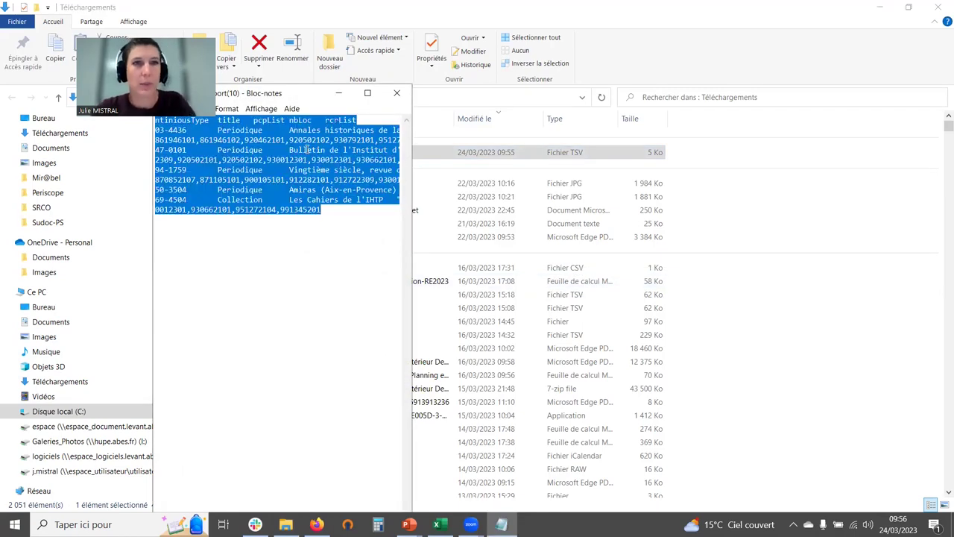
{"action": "left_click", "coordinate": [82, 522]}
{"action": "type", "text": "excel"}
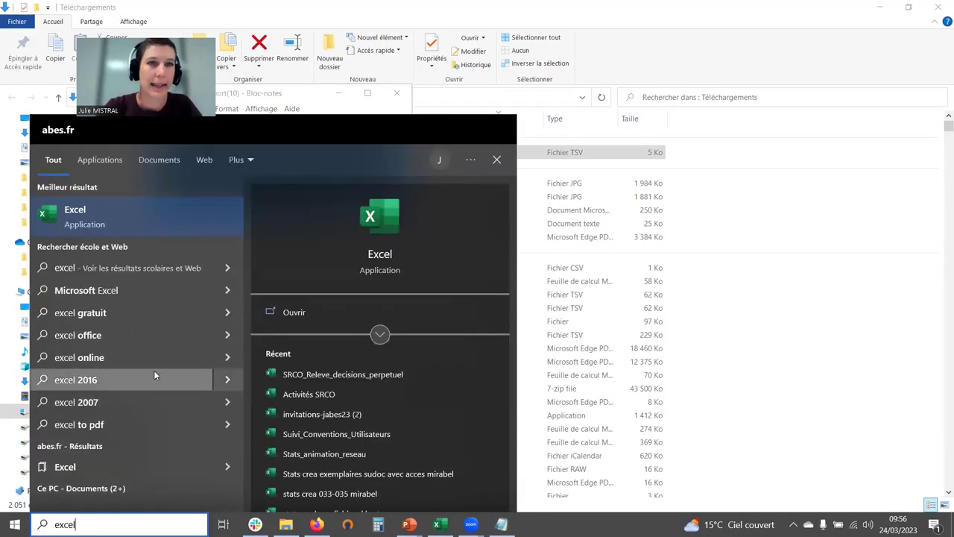
{"action": "key", "text": "Return"}
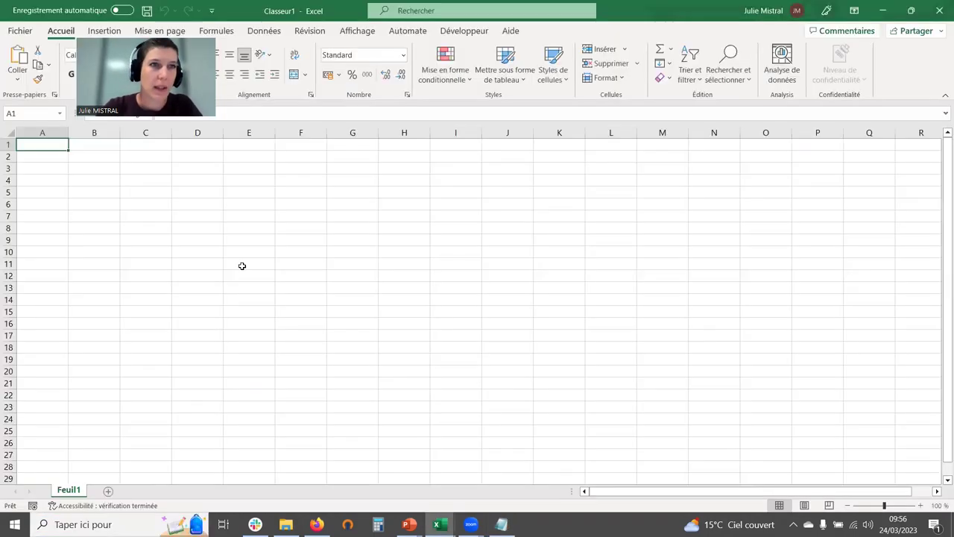
Start importing the copied text at cell A1 with the text import assistant, using Tabulation as the only separator
{"action": "left_click", "coordinate": [18, 80]}
{"action": "left_click", "coordinate": [41, 137]}
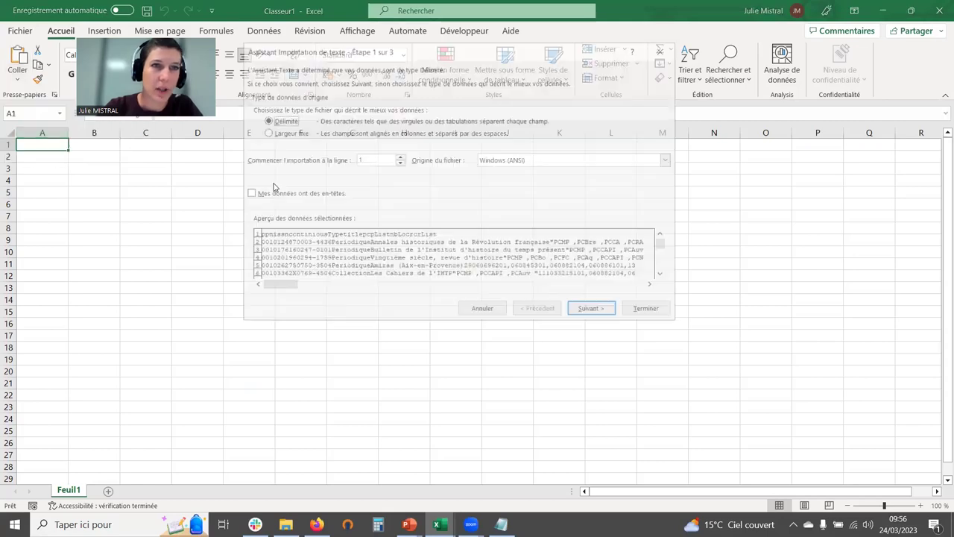
{"action": "left_click", "coordinate": [593, 310]}
{"action": "left_click", "coordinate": [253, 106]}
{"action": "left_click", "coordinate": [253, 143]}
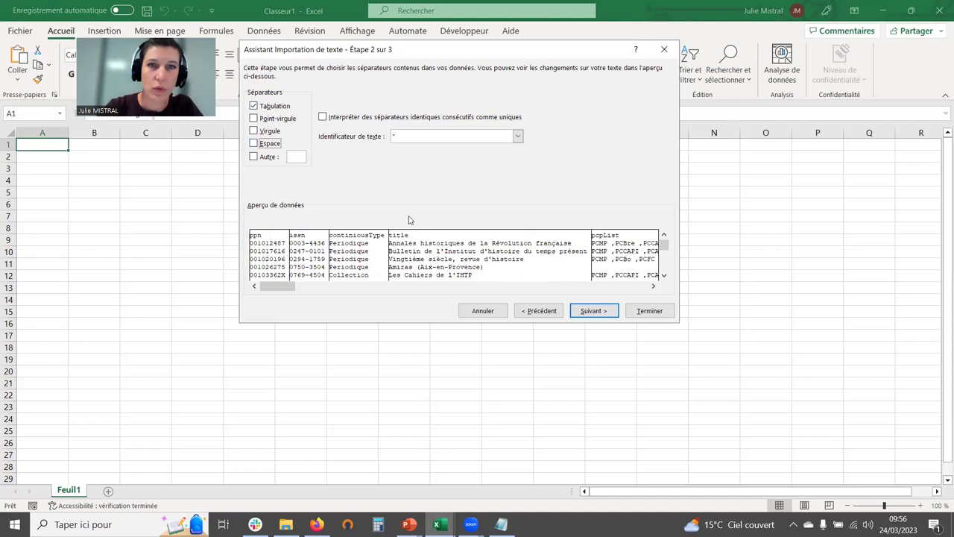
Set the data format of all columns to Texte and finish the import
{"action": "left_click", "coordinate": [593, 310]}
{"action": "left_click", "coordinate": [253, 108]}
{"action": "left_click_drag", "start_coordinate": [277, 285], "coordinate": [670, 276]}
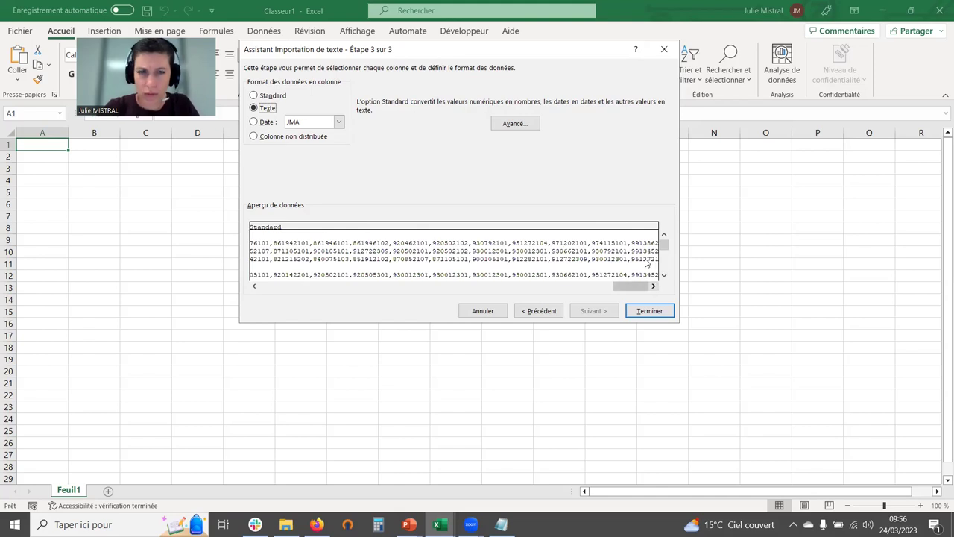
{"action": "left_click", "coordinate": [647, 262], "text": "shift"}
{"action": "left_click", "coordinate": [254, 108]}
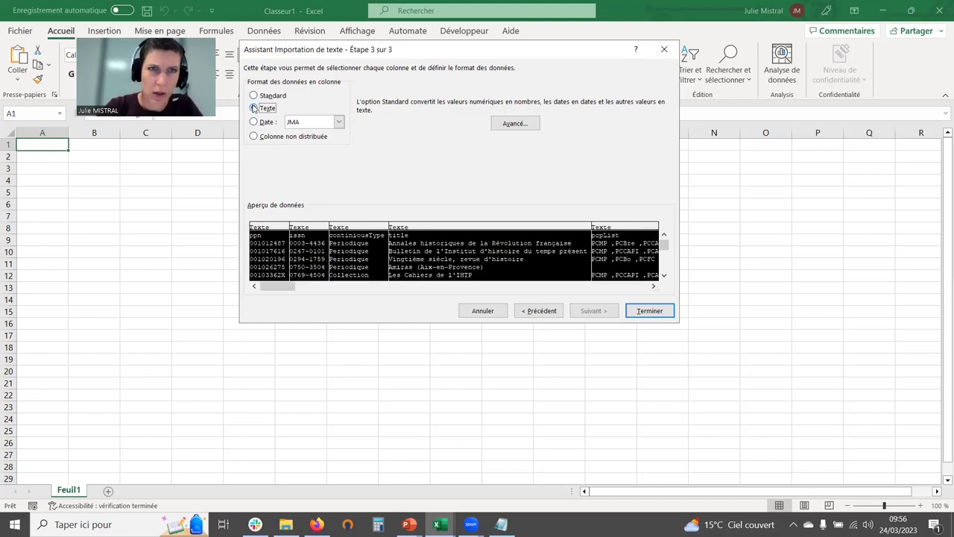
{"action": "left_click", "coordinate": [663, 311]}
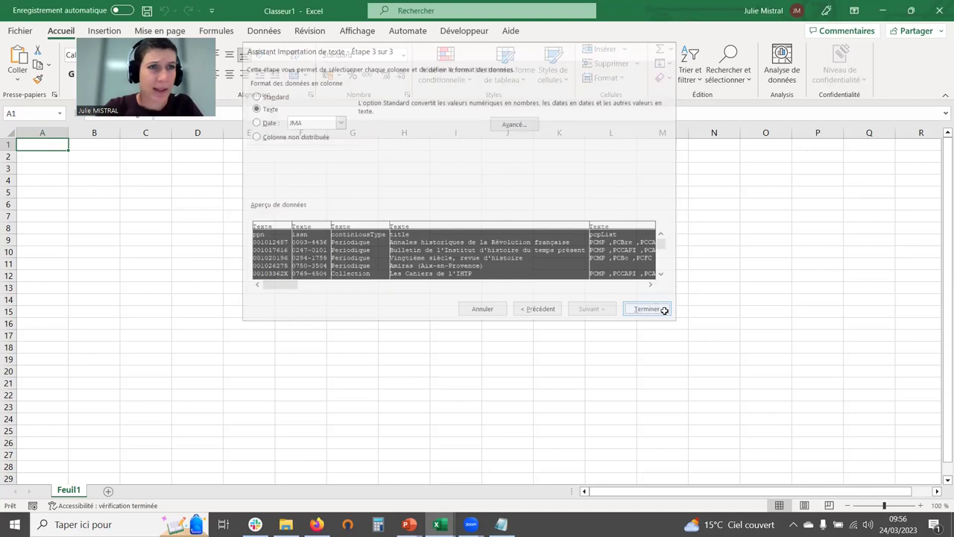
Widen the pcpList and title columns of the imported table, checking the rcrList column along the way
{"action": "left_click", "coordinate": [132, 262]}
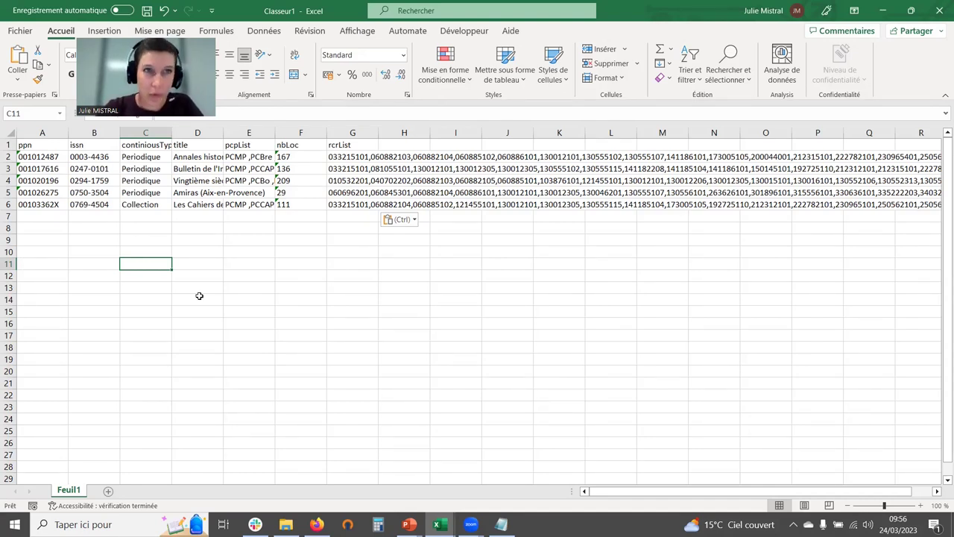
{"action": "left_click_drag", "start_coordinate": [276, 133], "coordinate": [333, 129]}
{"action": "left_click", "coordinate": [409, 158]}
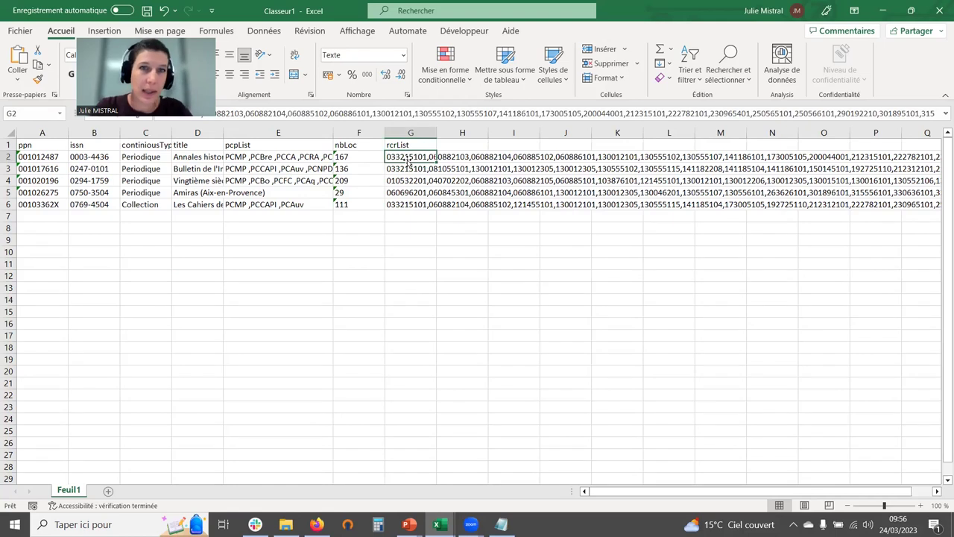
{"action": "left_click", "coordinate": [408, 132]}
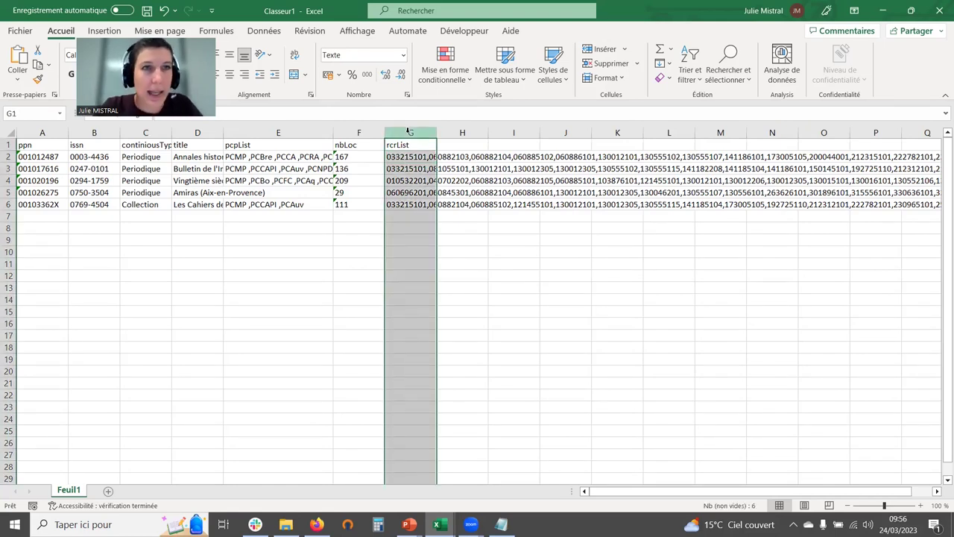
{"action": "left_click", "coordinate": [412, 159]}
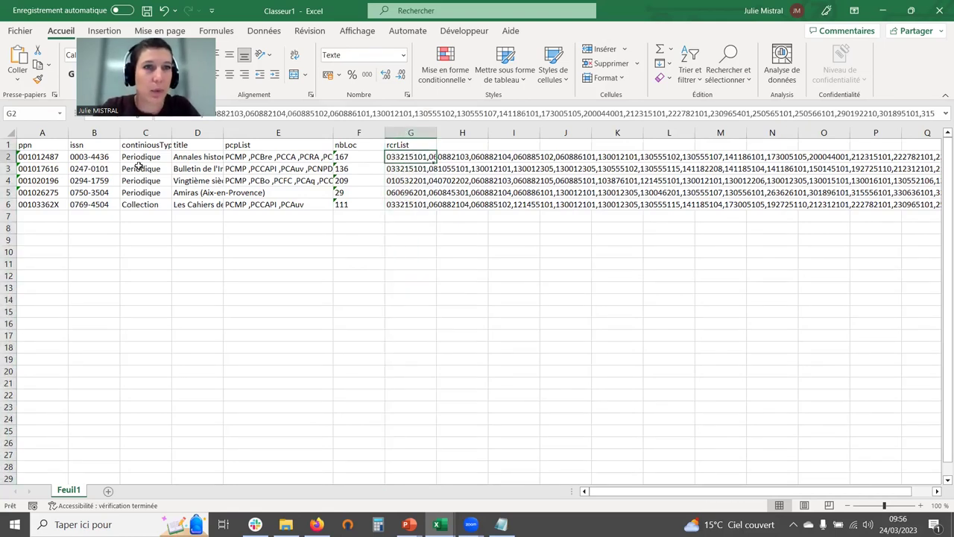
{"action": "left_click", "coordinate": [180, 158]}
{"action": "left_click_drag", "start_coordinate": [224, 132], "coordinate": [294, 130]}
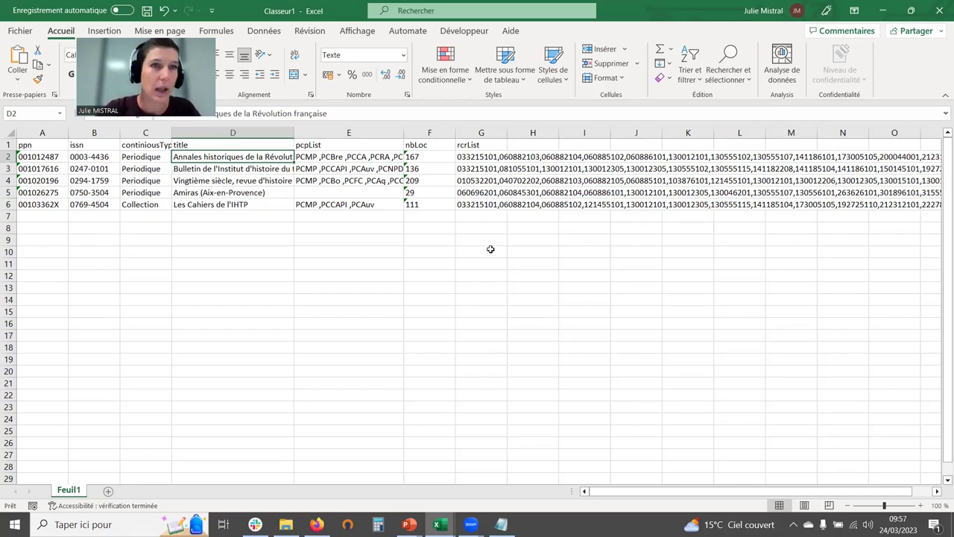
Go through row 2 field by field, reviewing its ppn, issn, document type, pcpList and nbLoc values
{"action": "left_click", "coordinate": [8, 157]}
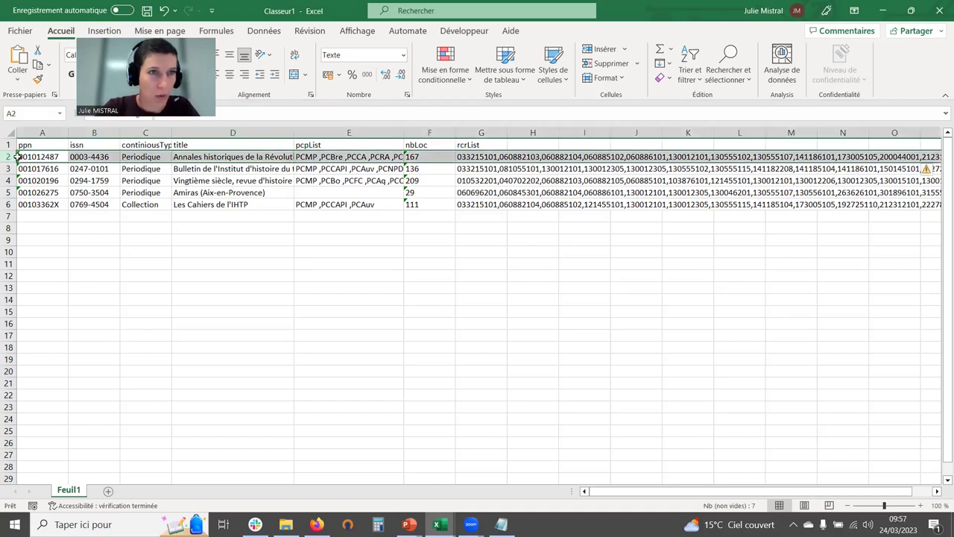
{"action": "left_click", "coordinate": [54, 154]}
{"action": "left_click", "coordinate": [97, 156]}
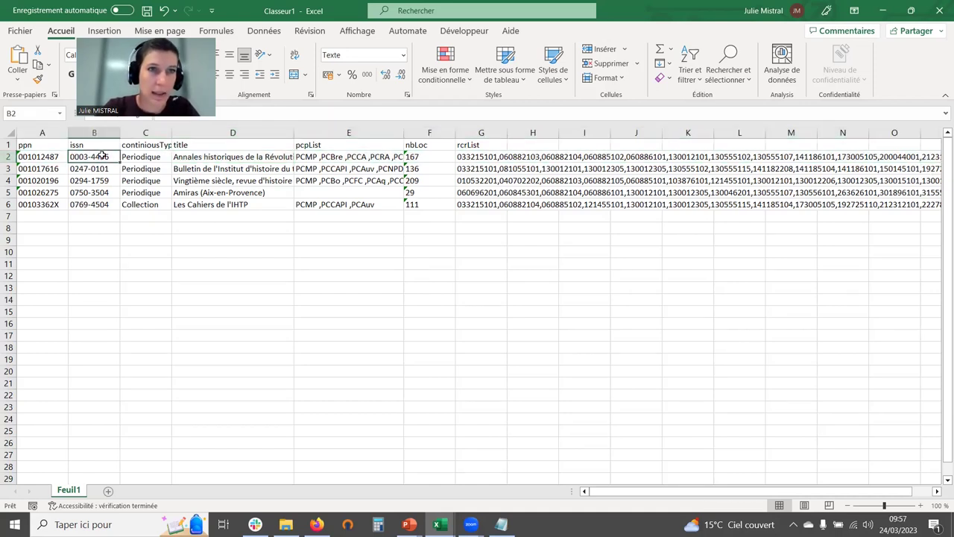
{"action": "left_click", "coordinate": [158, 159]}
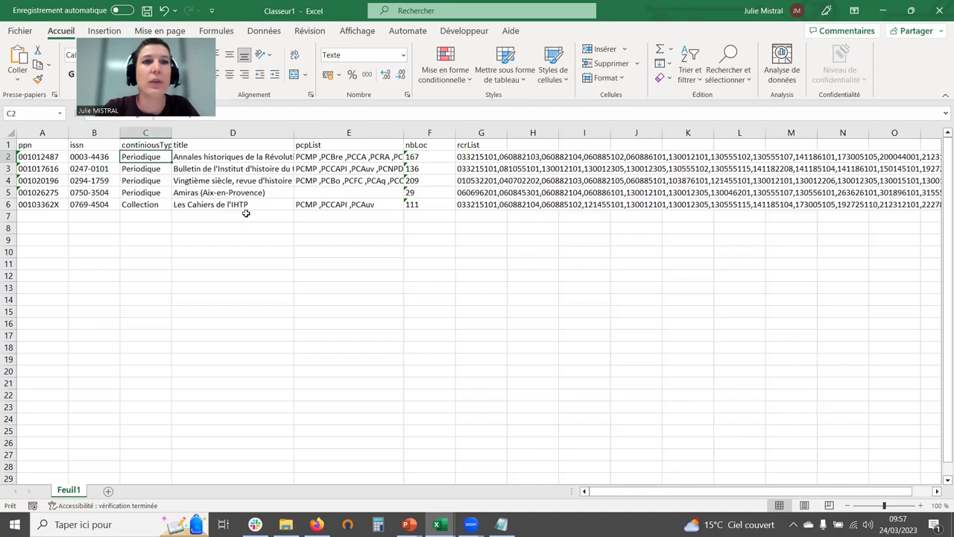
{"action": "left_click", "coordinate": [307, 159]}
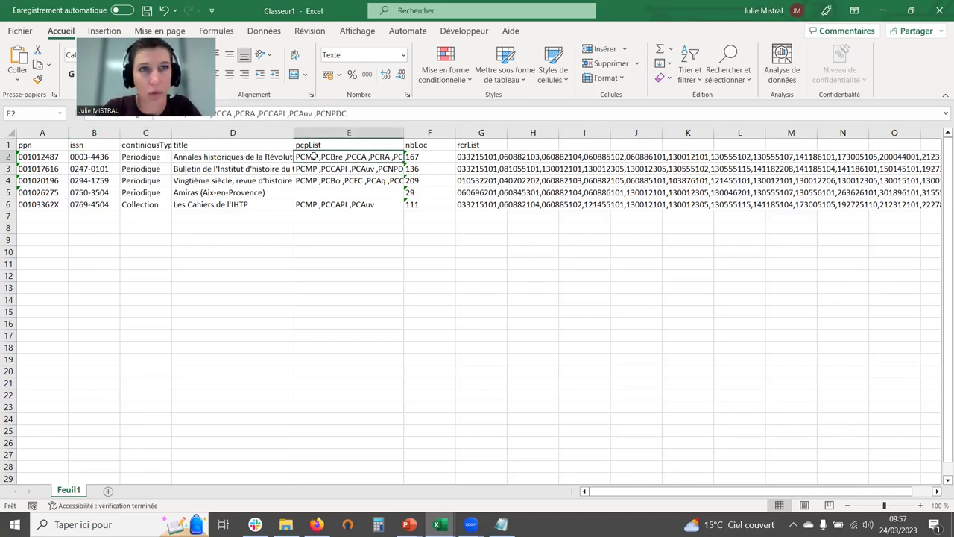
{"action": "left_click", "coordinate": [419, 156]}
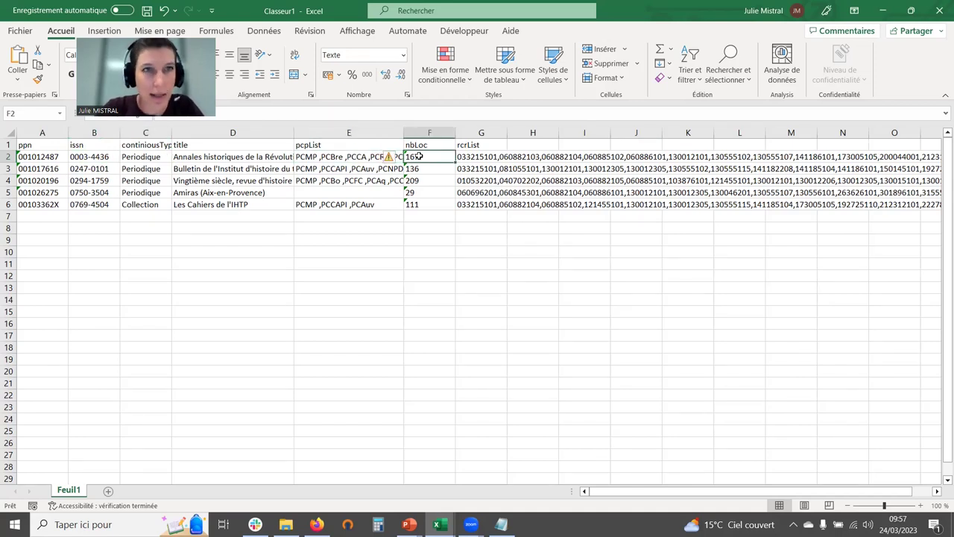
Close the workbook Classeur1 without saving it and return to the Périscope results in Firefox
{"action": "key", "text": "ctrl+w"}
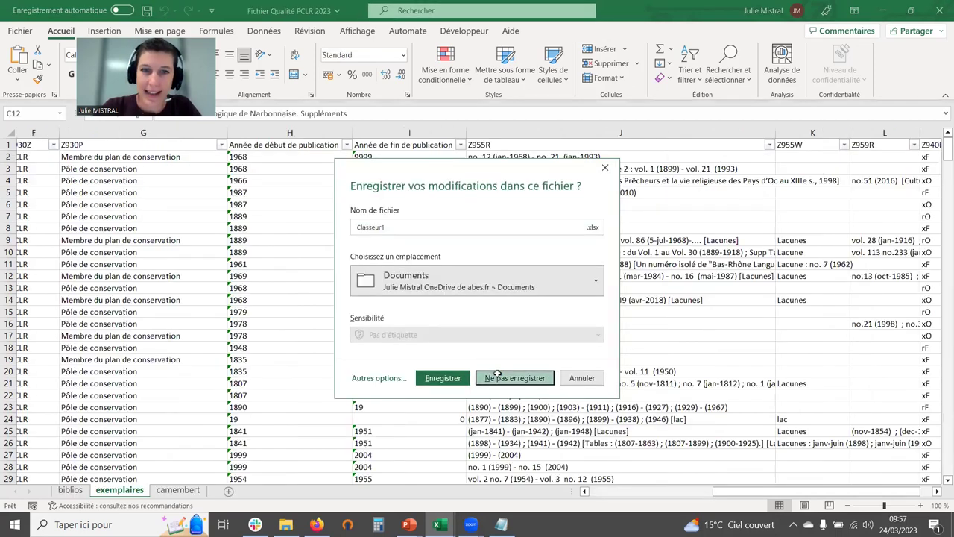
{"action": "left_click", "coordinate": [456, 376]}
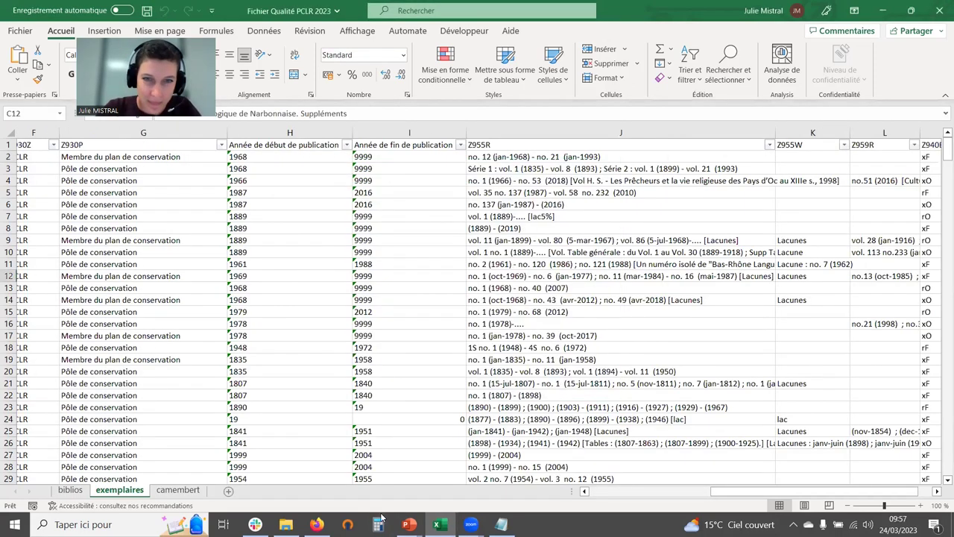
{"action": "left_click", "coordinate": [317, 524]}
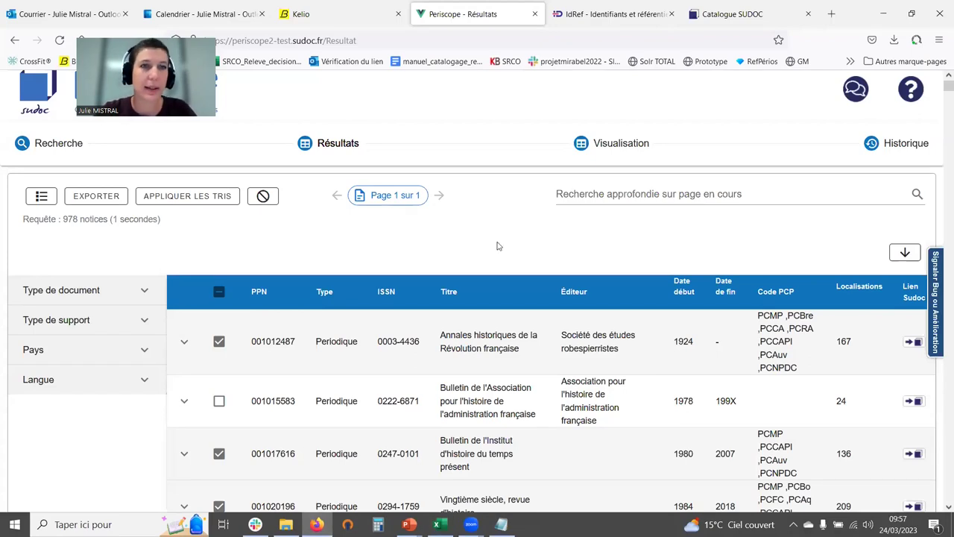
Select all records in the results list at once and clear the whole selection
{"action": "scroll", "coordinate": [223, 250], "scroll_direction": "down", "scroll_amount": 1}
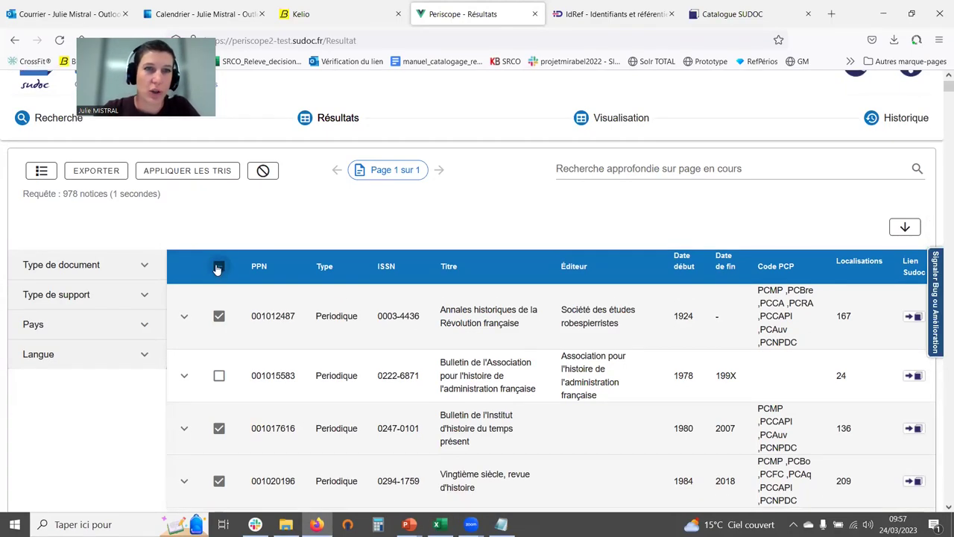
{"action": "left_click", "coordinate": [218, 267]}
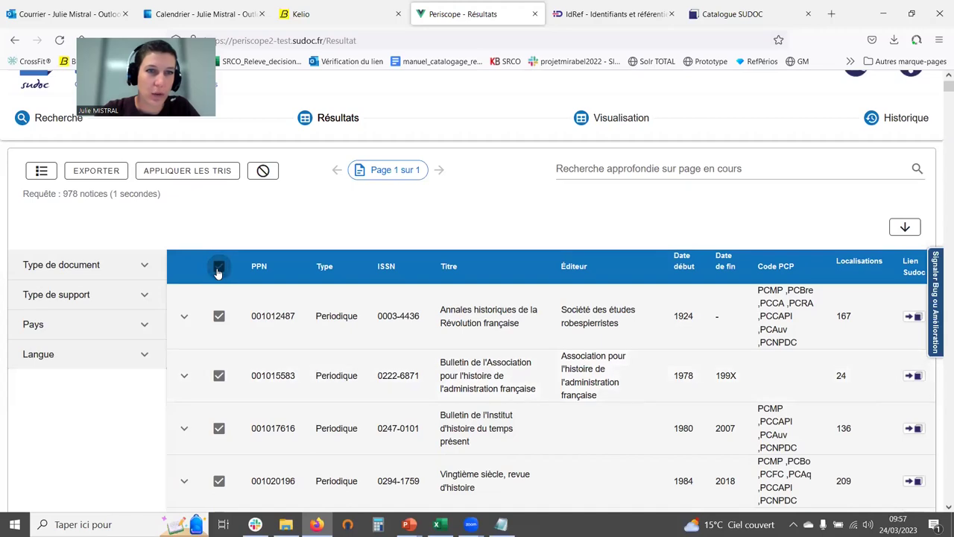
{"action": "left_click", "coordinate": [218, 270]}
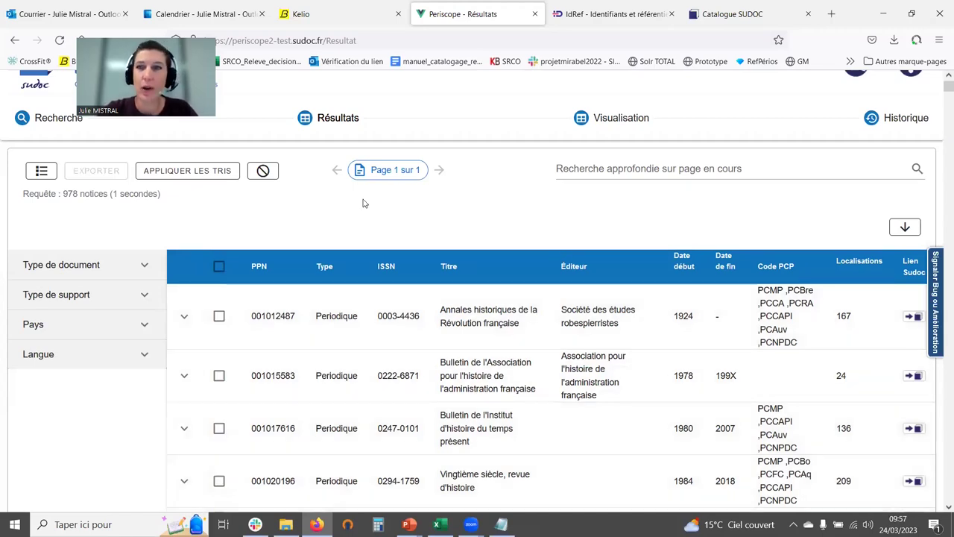
Open the visualisation of "Bulletin de l'Association pour l'histoire de l'administration française" and expand HORS PCP to show its regions
{"action": "scroll", "coordinate": [364, 204], "scroll_direction": "down", "scroll_amount": 1}
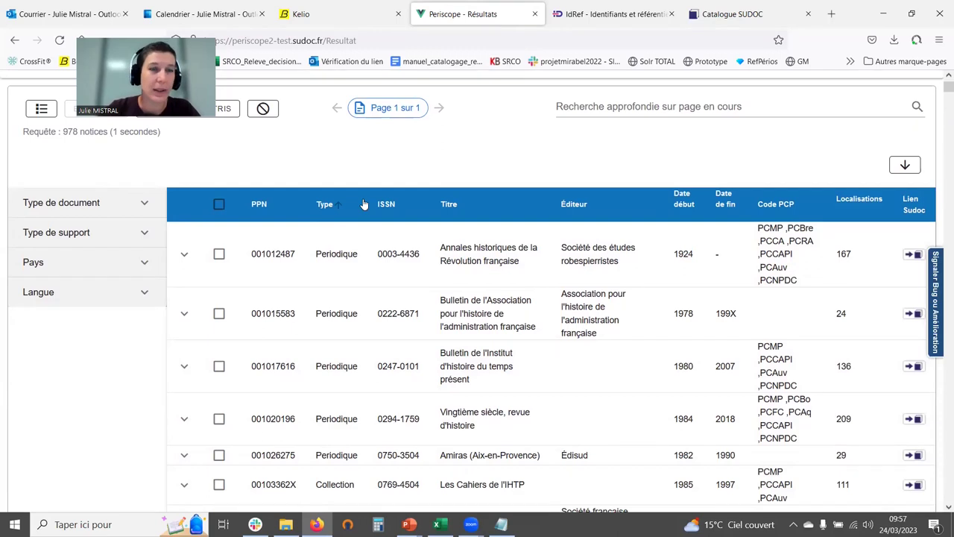
{"action": "double_click", "coordinate": [476, 316]}
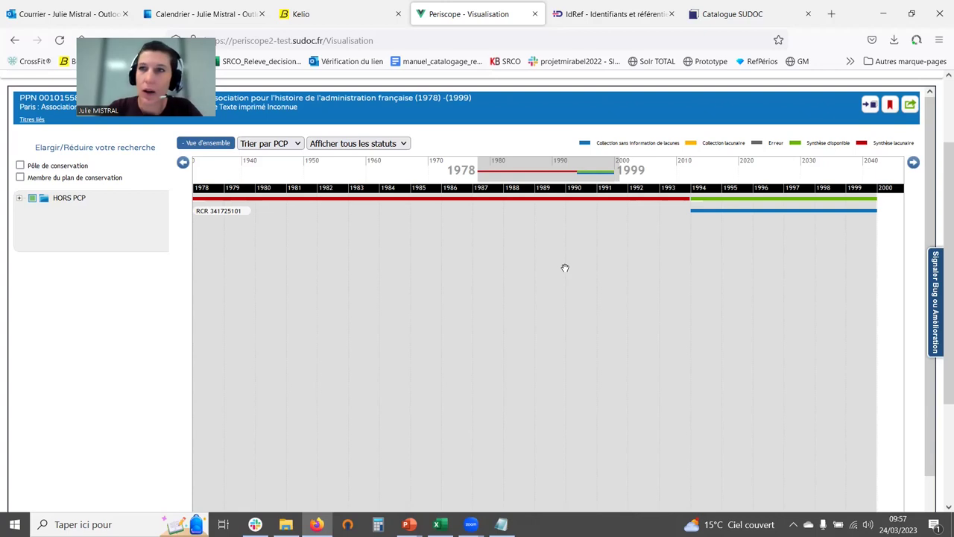
{"action": "left_click", "coordinate": [18, 198]}
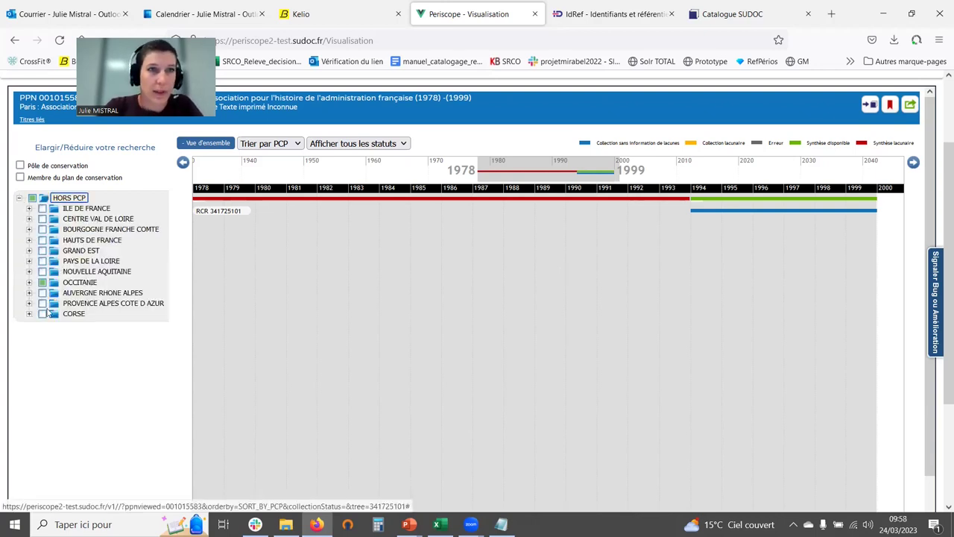
{"action": "scroll", "coordinate": [308, 252], "scroll_direction": "up", "scroll_amount": 2}
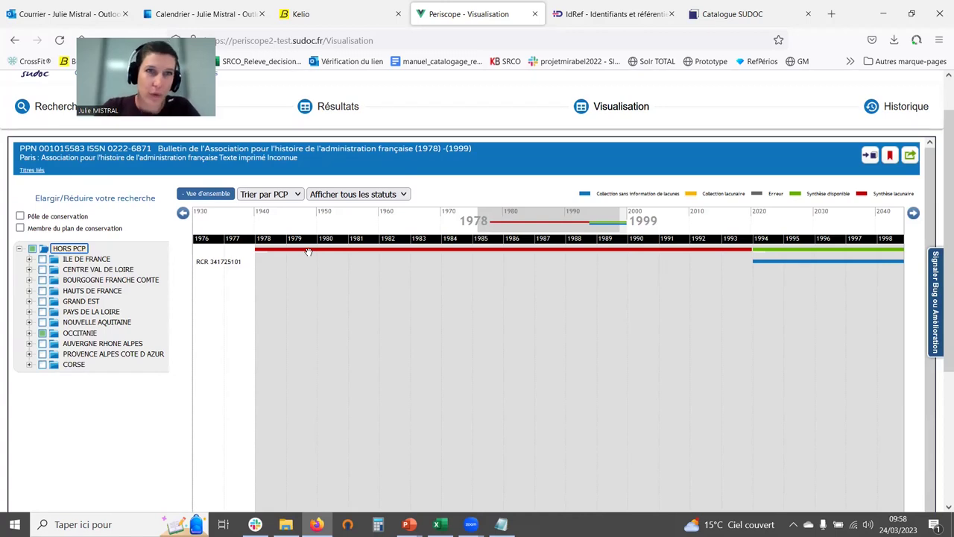
Visit the Recherche and Résultats pages in turn and return to the record's Visualisation
{"action": "scroll", "coordinate": [57, 162], "scroll_direction": "up", "scroll_amount": 2}
{"action": "left_click", "coordinate": [57, 156]}
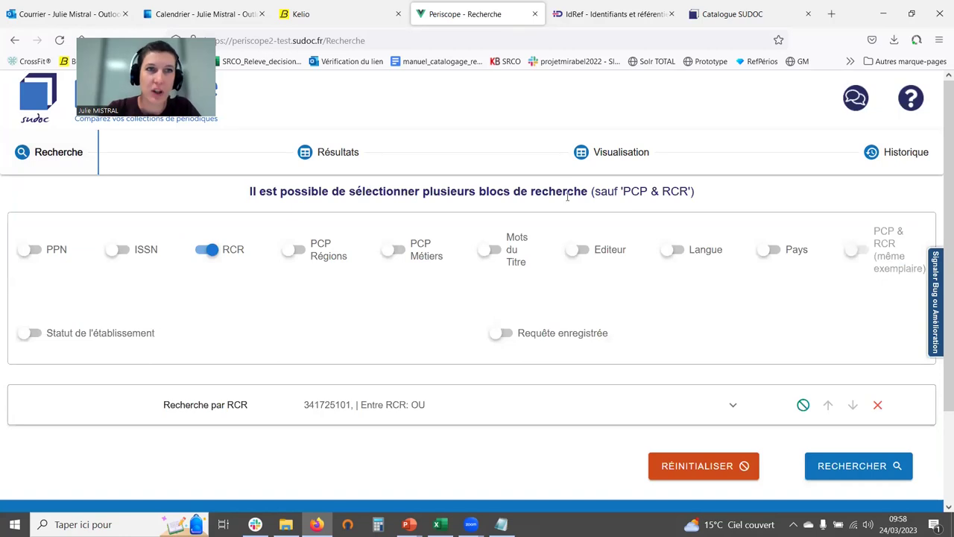
{"action": "left_click", "coordinate": [293, 163]}
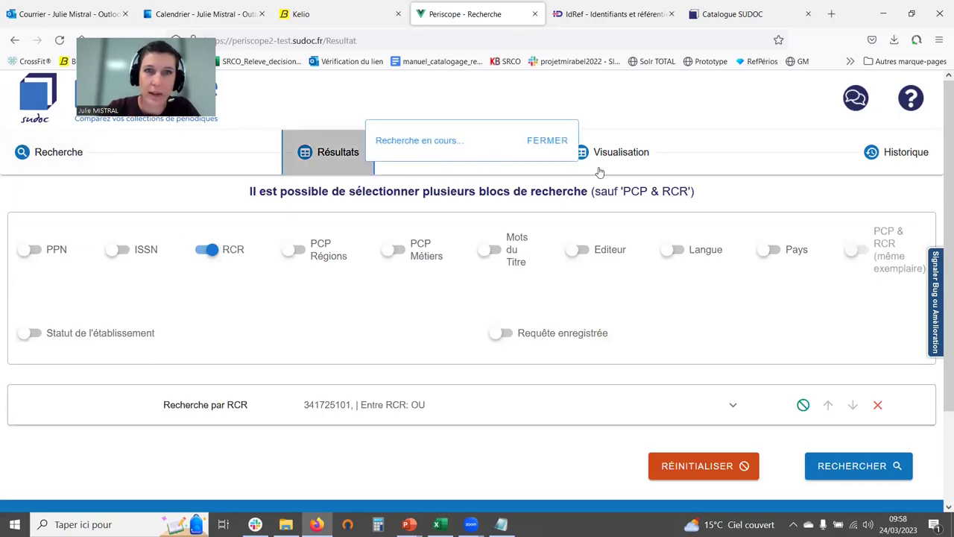
{"action": "left_click", "coordinate": [607, 155]}
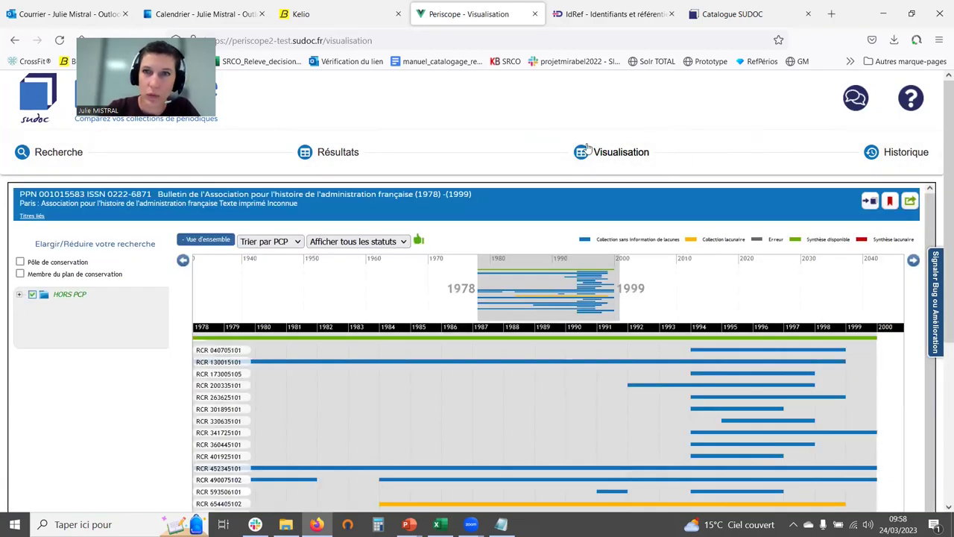
Go back through Résultats to Recherche and reset all search criteria
{"action": "left_click", "coordinate": [321, 146]}
{"action": "left_click", "coordinate": [76, 153]}
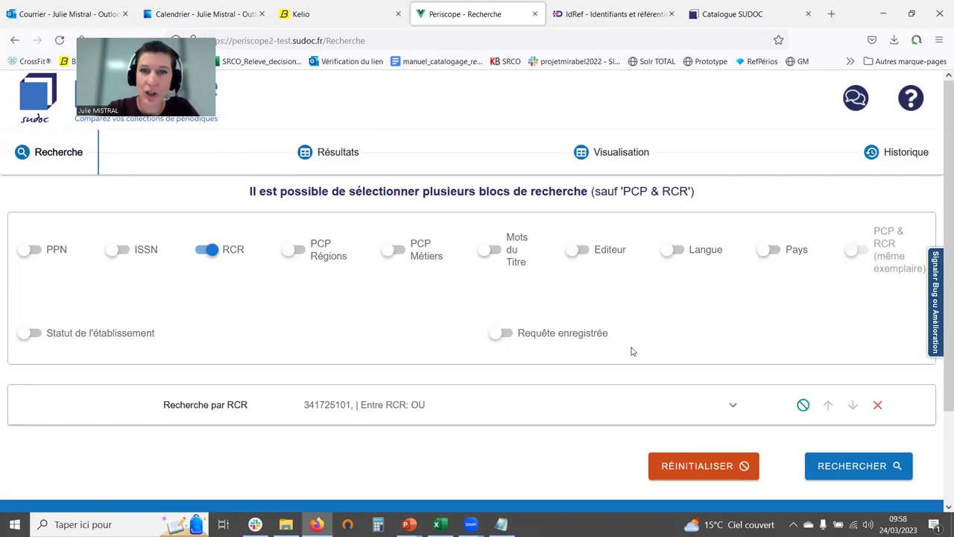
{"action": "left_click", "coordinate": [692, 457]}
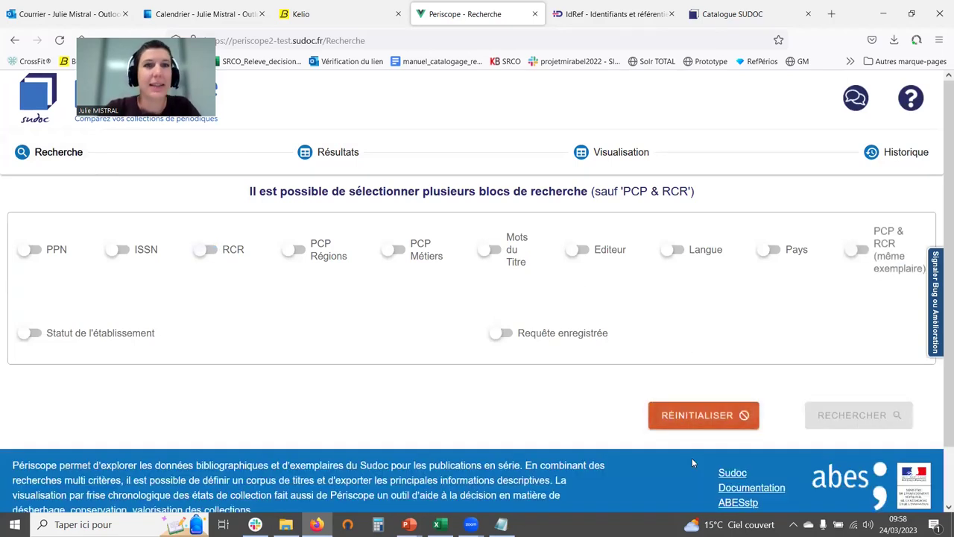